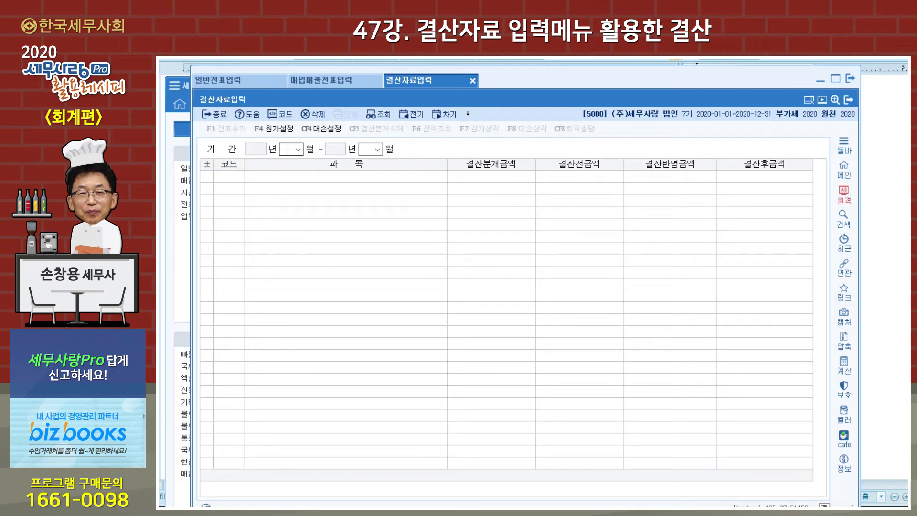
# Load the closing data for the period from month 01 to month 12 of 2020.
pyautogui.write('01')
pyautogui.press('Return')
pyautogui.write('12')
pyautogui.press('Return')
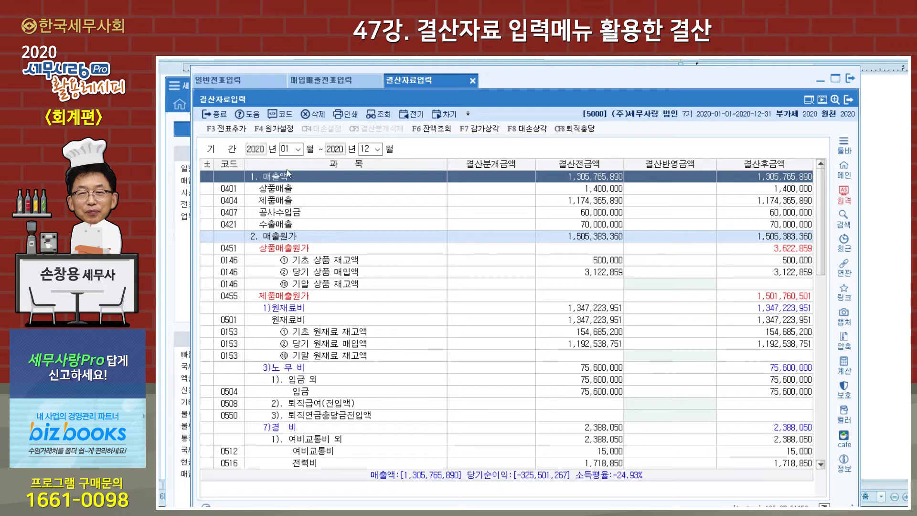
# Review the closing accounts and the 제품매출원가 and 도급공사매출원가 rows in the cost settings, leaving the settings unchanged.
pyautogui.scroll(-10, 336, 288)
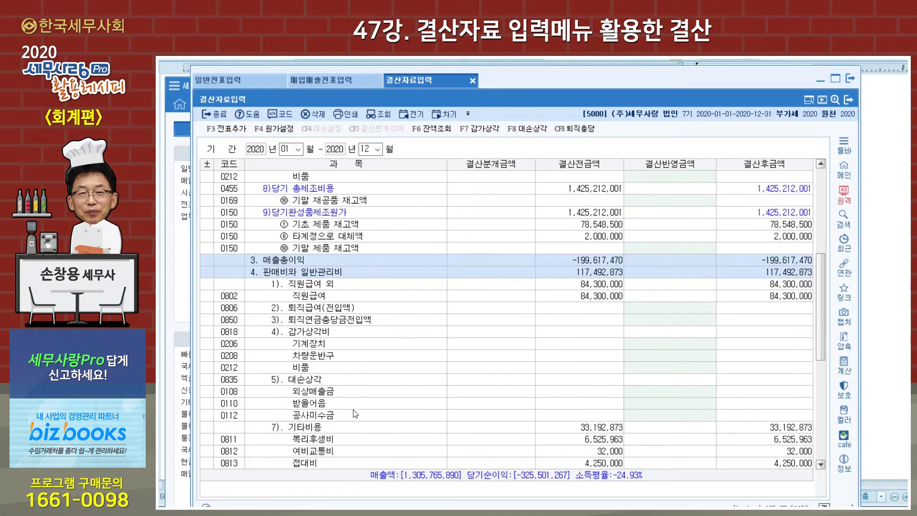
pyautogui.scroll(-6, 393, 333)
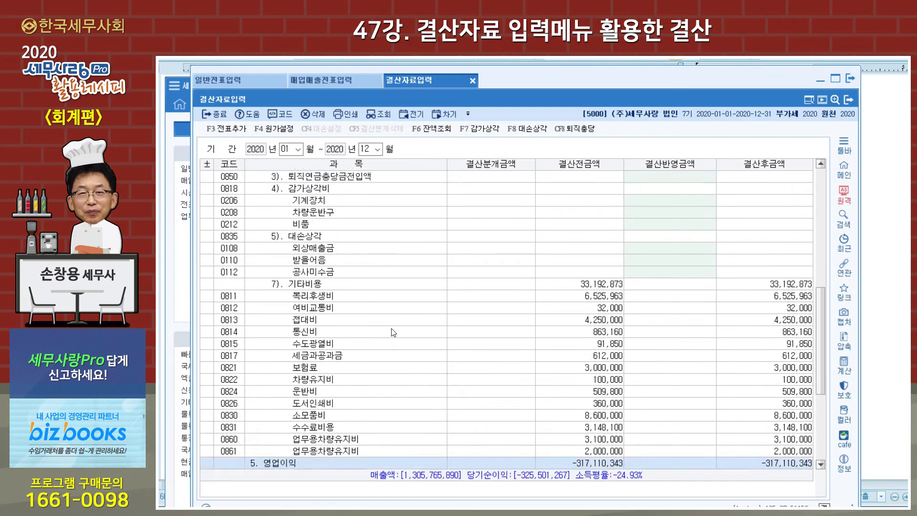
pyautogui.scroll(16, 395, 332)
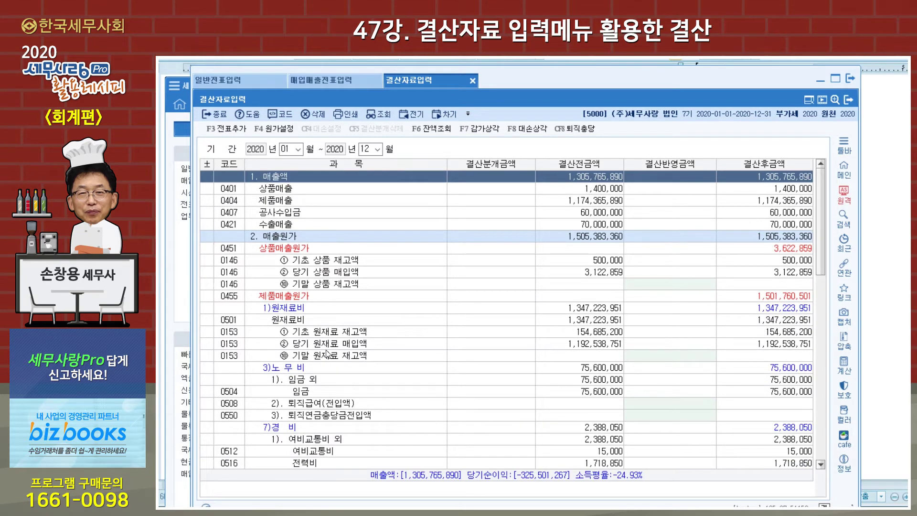
pyautogui.scroll(-1, 318, 316)
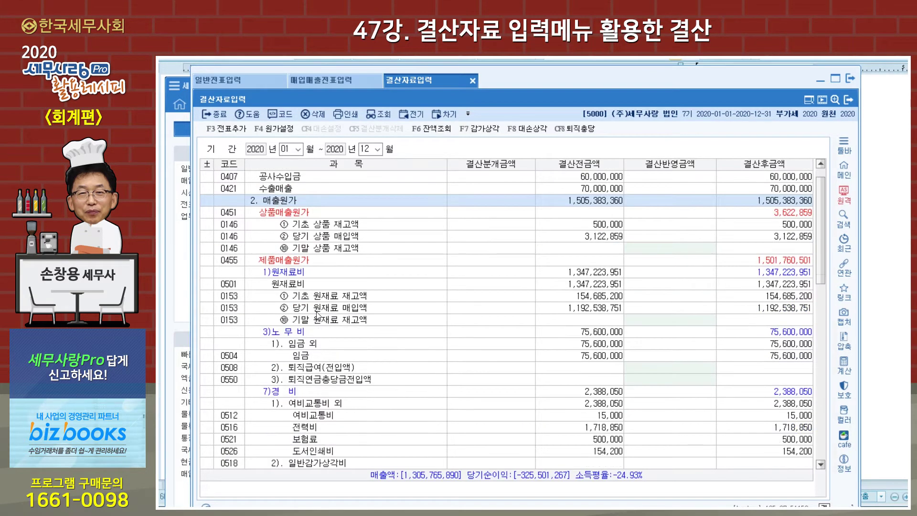
pyautogui.scroll(1, 317, 315)
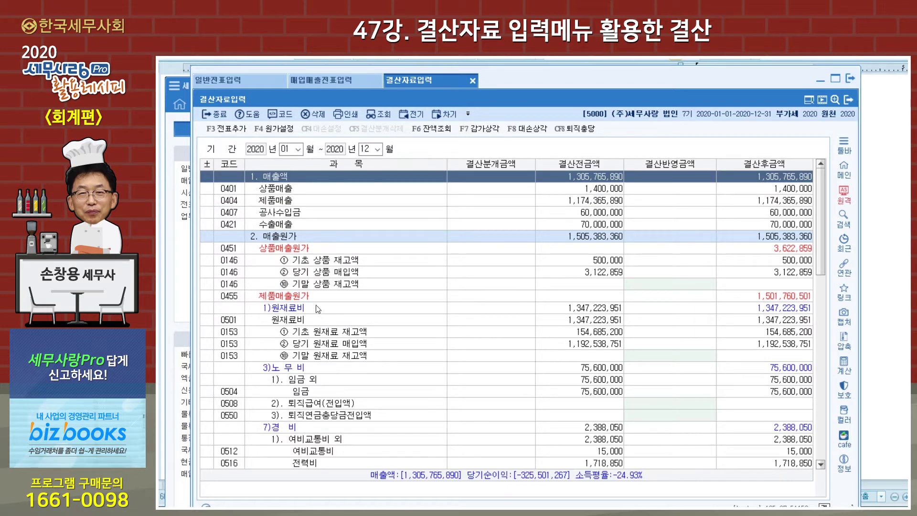
pyautogui.click(271, 129)
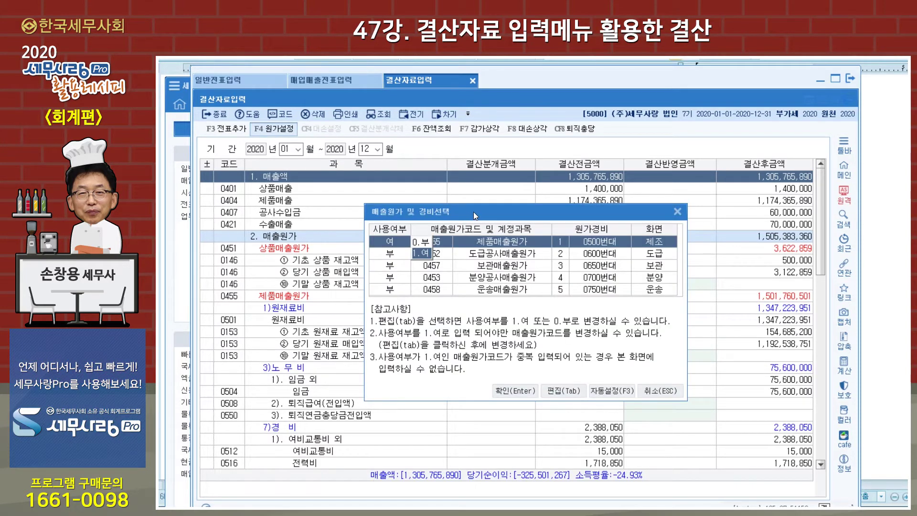
pyautogui.moveTo(474, 211); pyautogui.dragTo(443, 208)
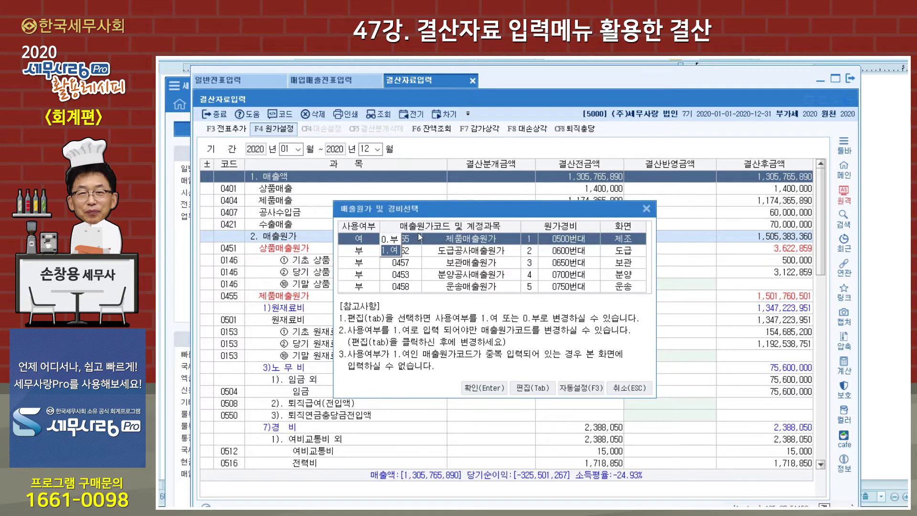
pyautogui.click(457, 241)
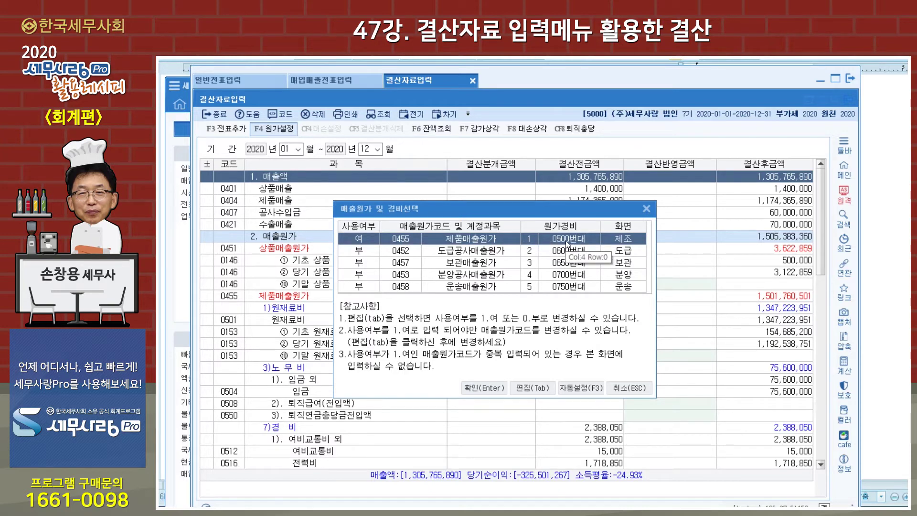
pyautogui.click(485, 251)
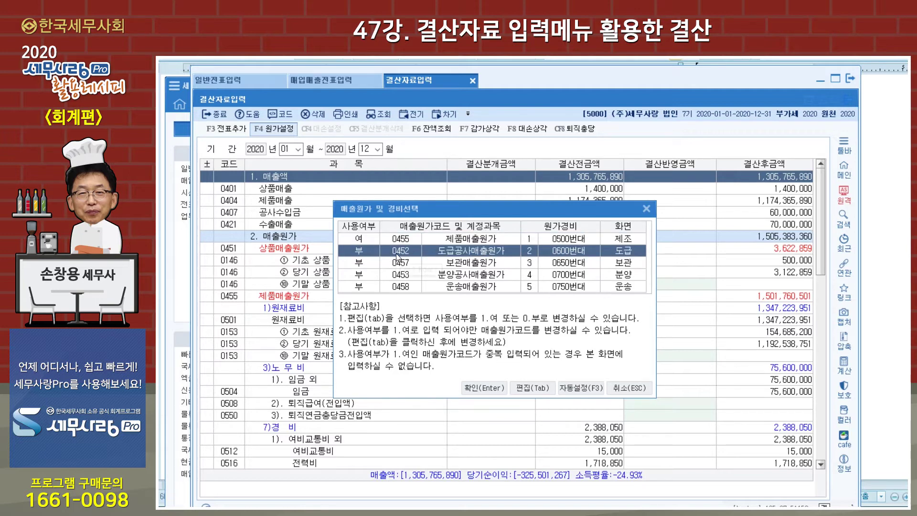
pyautogui.press('Escape')
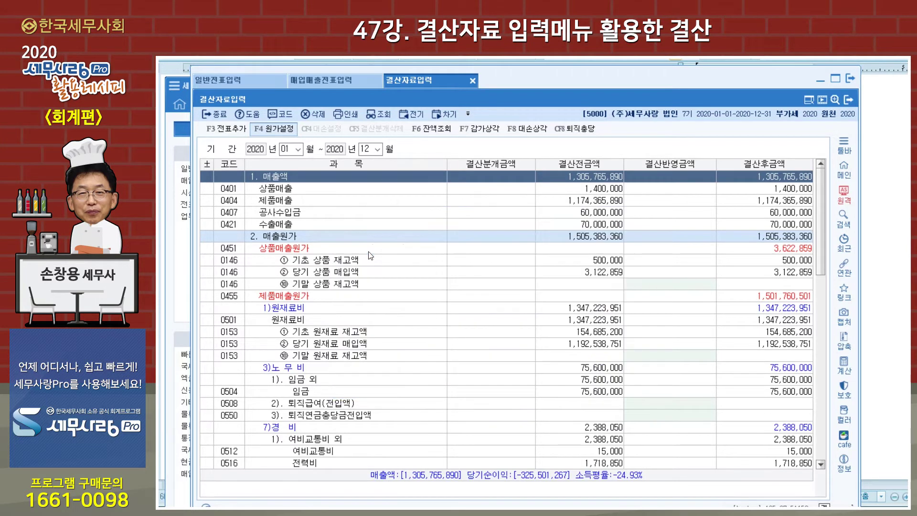
# In the cost settings, set the usage of 0452 도급공사매출원가 to 1.여 and confirm the selection.
pyautogui.click(274, 129)
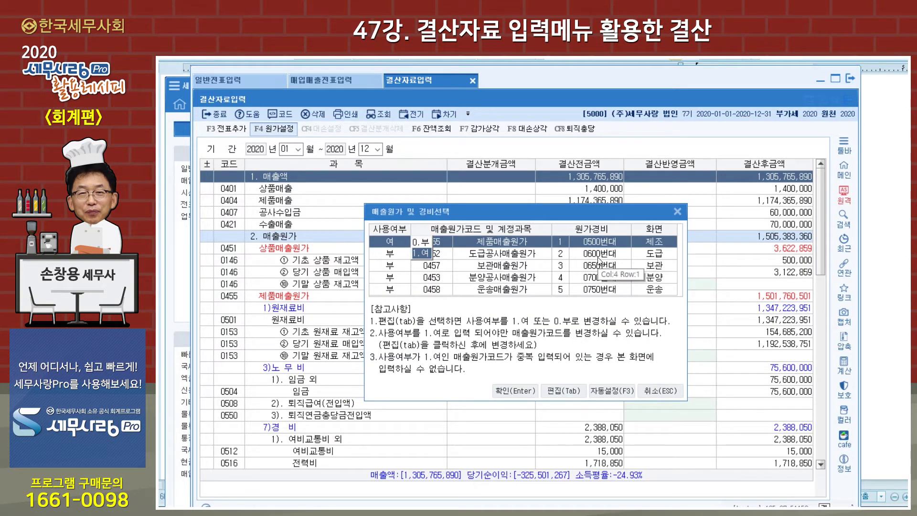
pyautogui.click(506, 254)
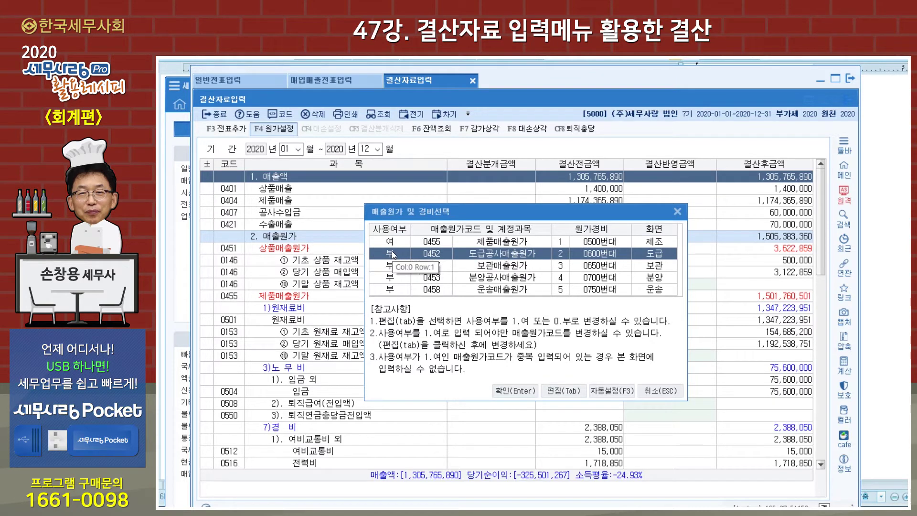
pyautogui.click(554, 391)
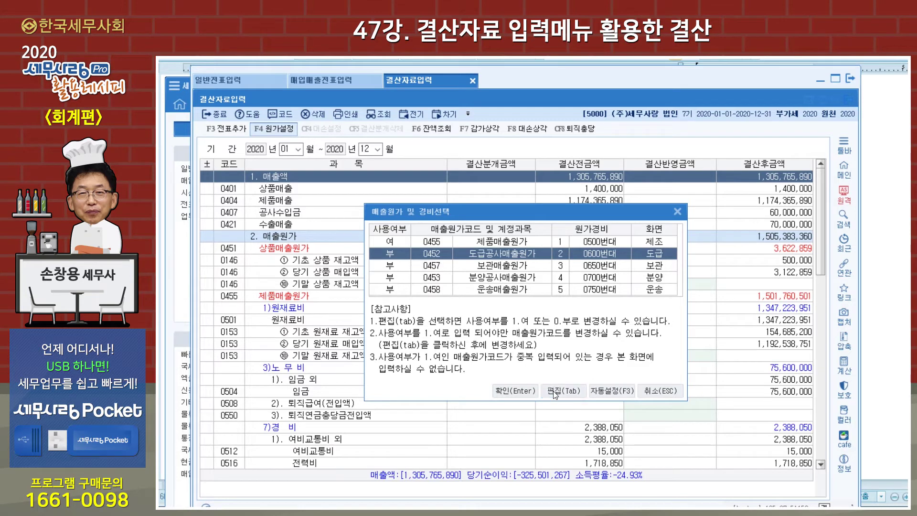
pyautogui.click(395, 257)
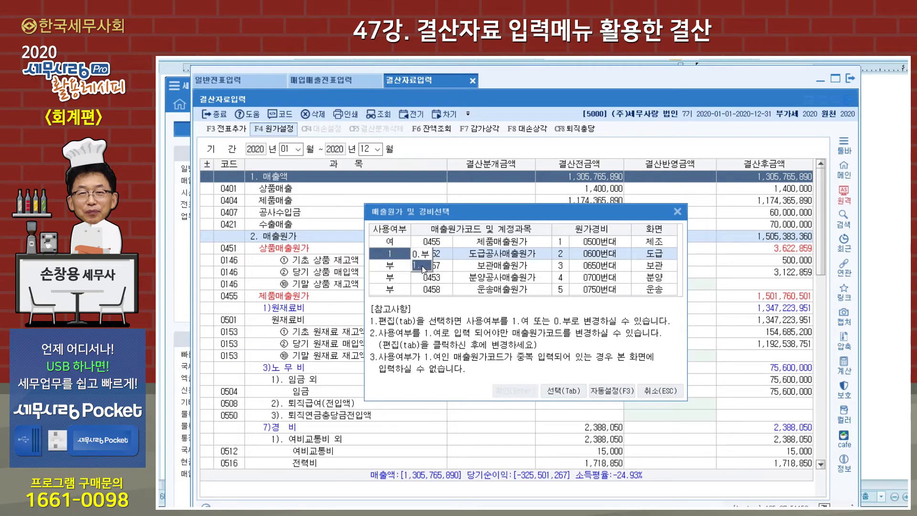
pyautogui.click(422, 266)
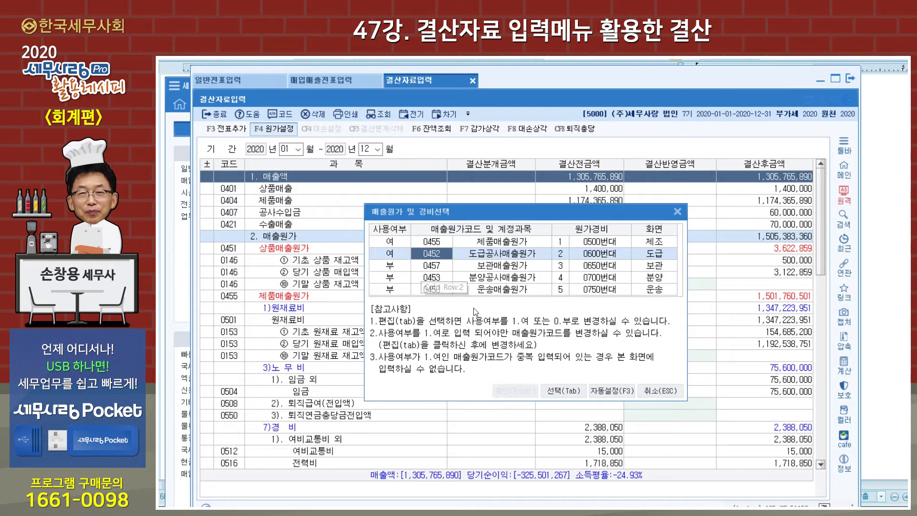
pyautogui.click(555, 391)
pyautogui.click(500, 243)
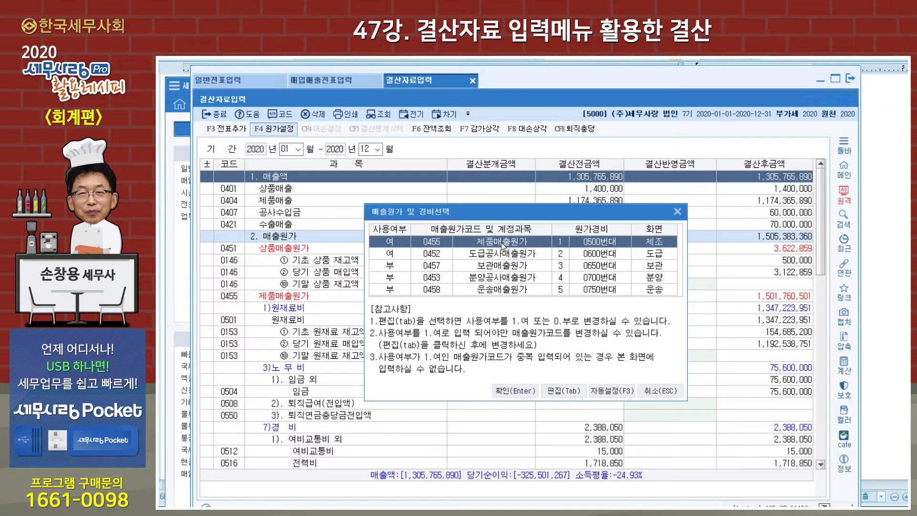
pyautogui.click(502, 253)
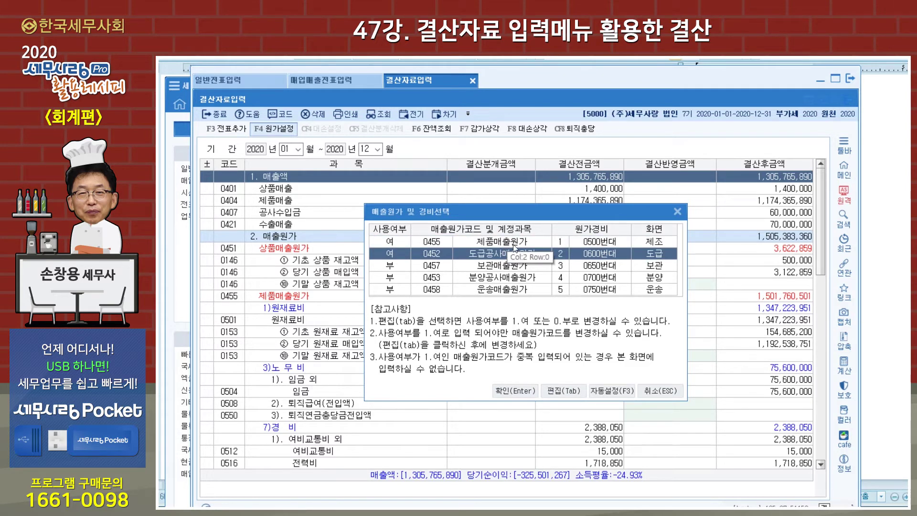
pyautogui.click(527, 392)
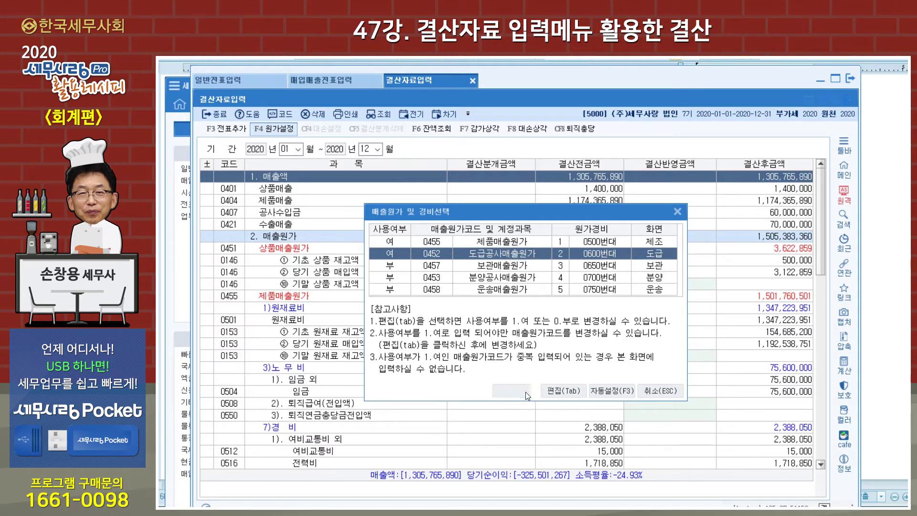
# Examine the 공사수입금 revenue row and the 도급공사매출원가 section in the closing table.
pyautogui.click(313, 216)
pyautogui.scroll(-4, 367, 266)
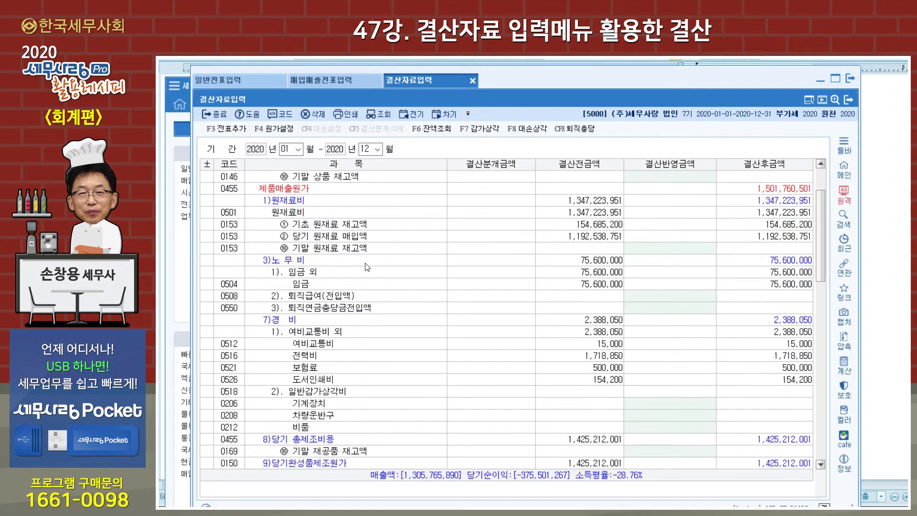
pyautogui.scroll(-4, 366, 266)
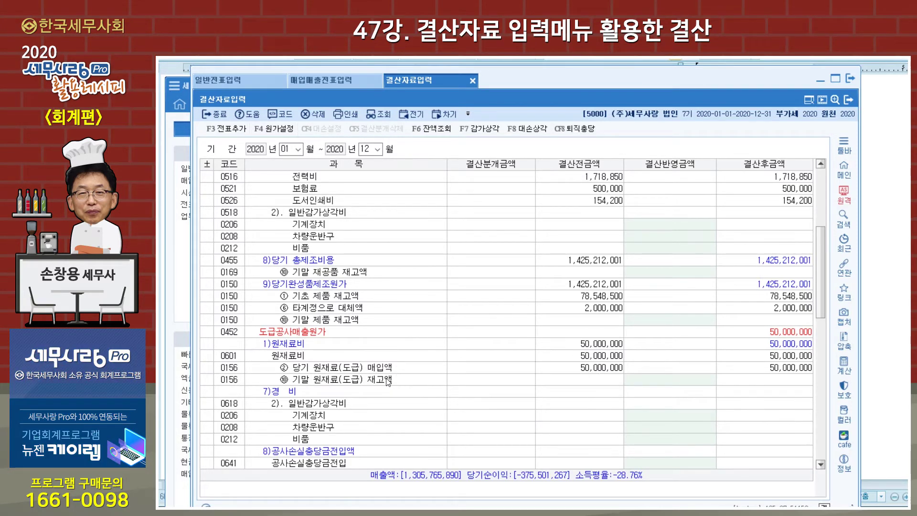
pyautogui.scroll(10, 391, 377)
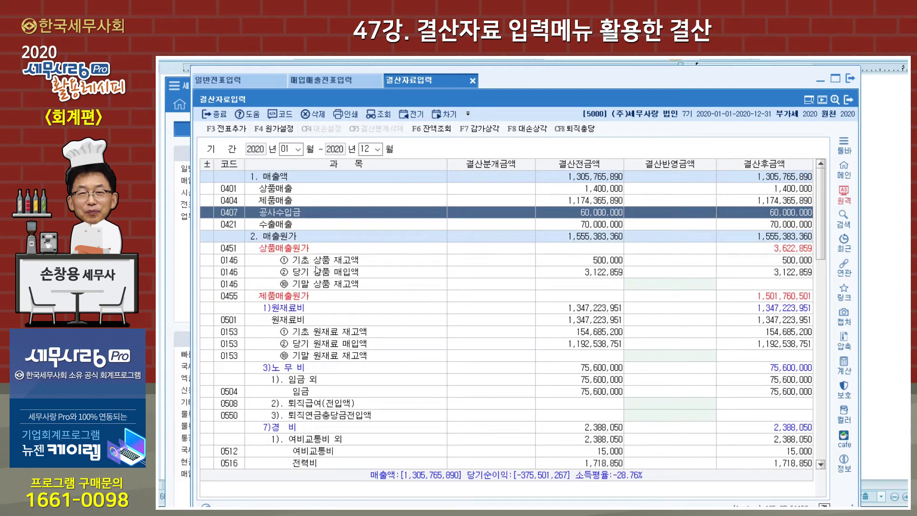
# Run 자동설정 in the cost settings to set usage from the entered vouchers, check the used rows, and cancel the dialog.
pyautogui.click(276, 132)
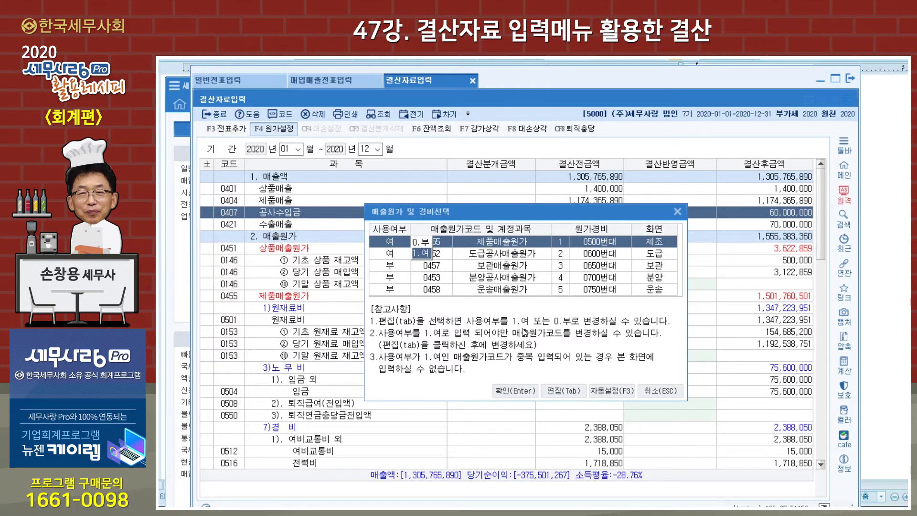
pyautogui.click(605, 392)
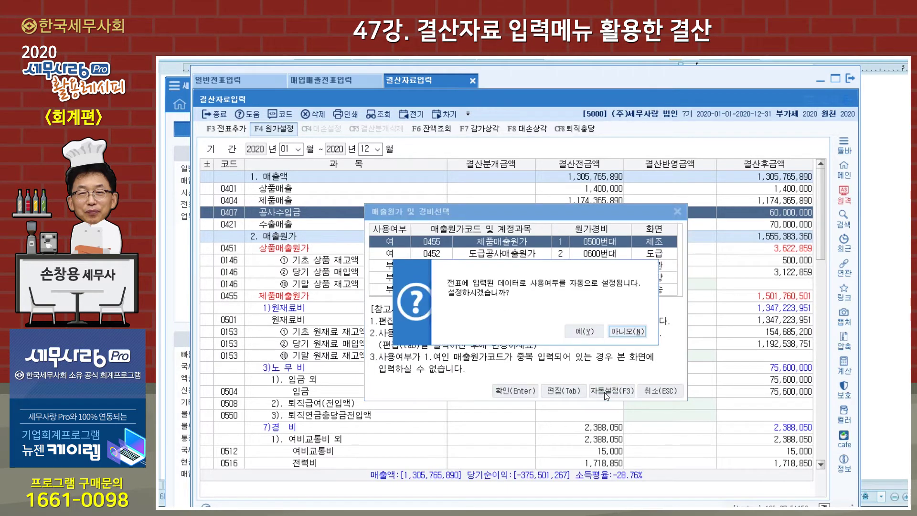
pyautogui.click(596, 342)
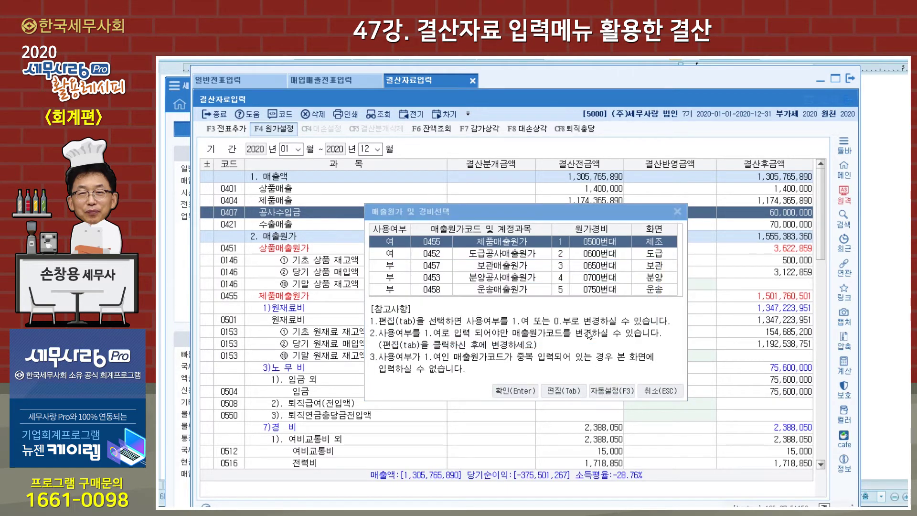
pyautogui.click(490, 264)
pyautogui.click(488, 254)
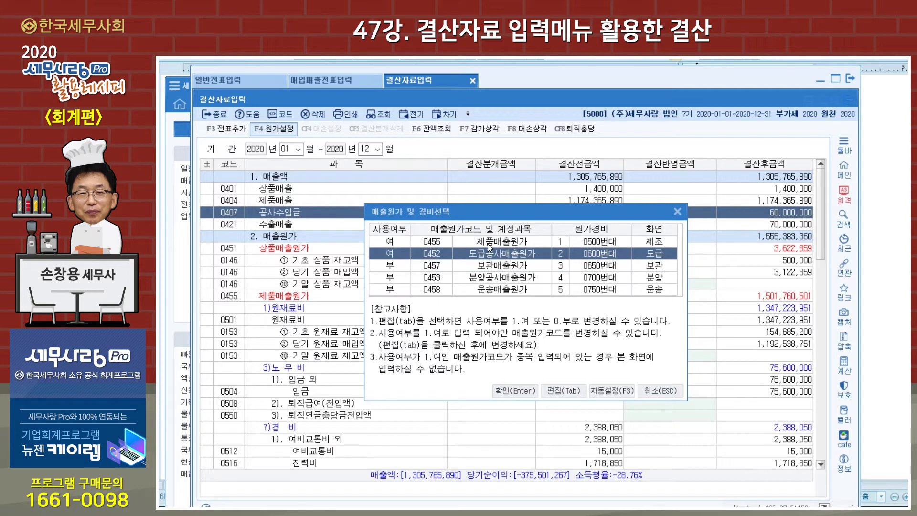
pyautogui.click(489, 243)
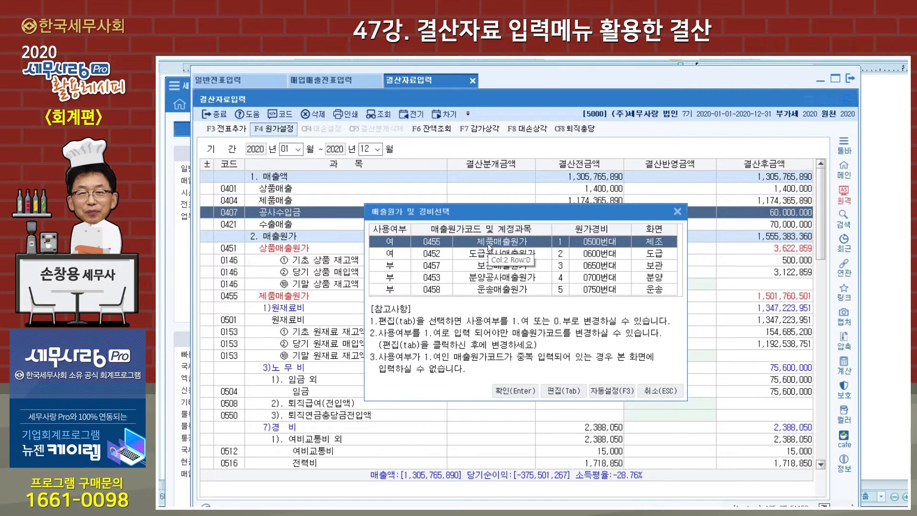
pyautogui.click(654, 391)
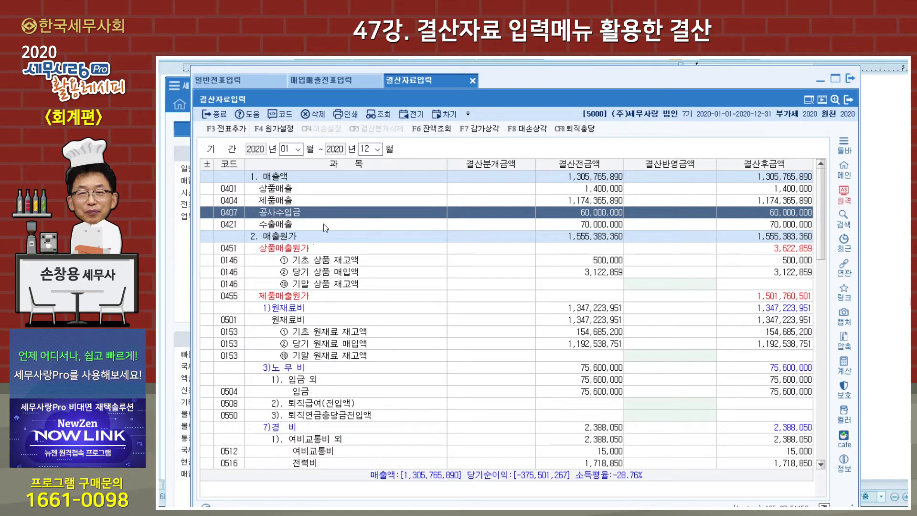
# Open the 감가상각 entries for the closing and reload the depreciation amounts from the registered fixed assets.
pyautogui.click(490, 135)
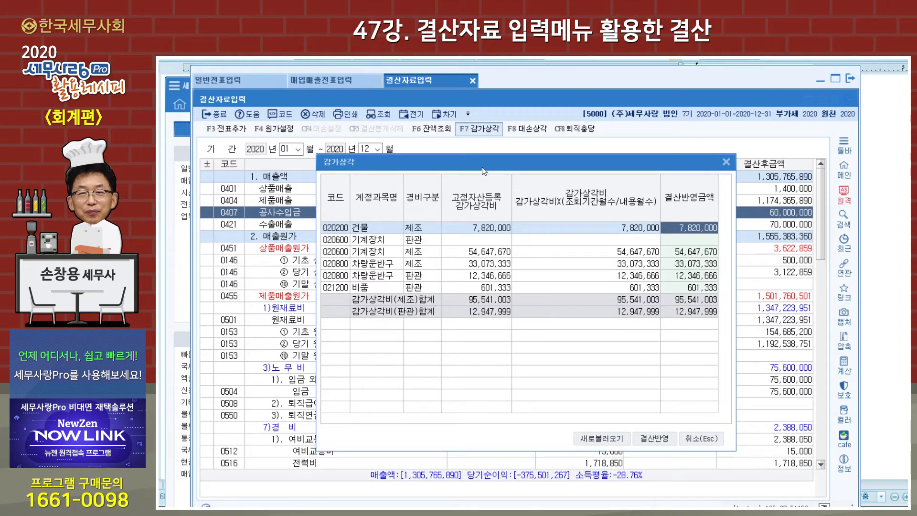
pyautogui.moveTo(483, 171); pyautogui.dragTo(466, 146)
pyautogui.click(569, 414)
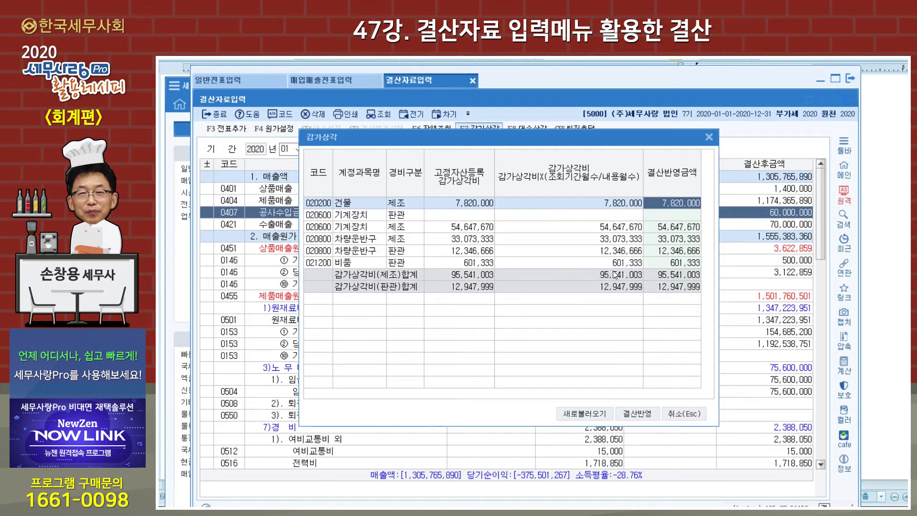
# Open 고정자산등록 and examine the depreciation details of 차량운반구 assets 000003 and 000002.
pyautogui.click(175, 283)
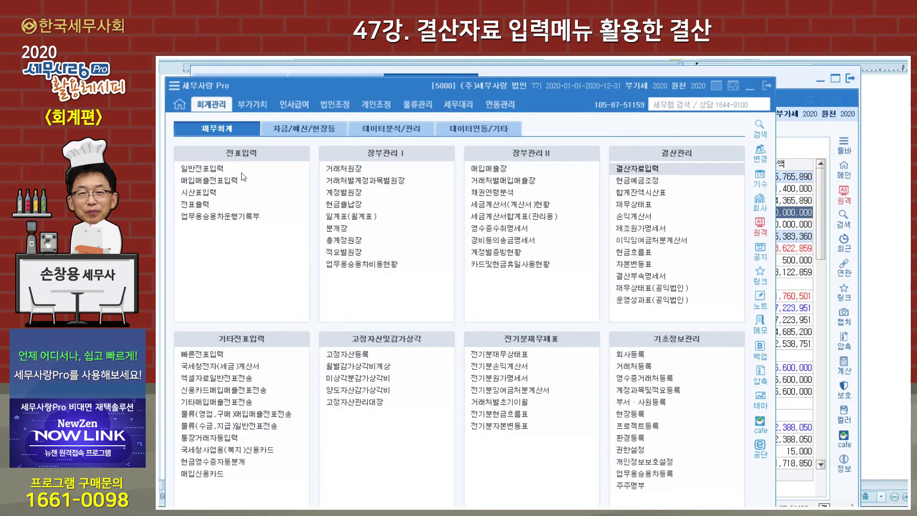
pyautogui.click(362, 355)
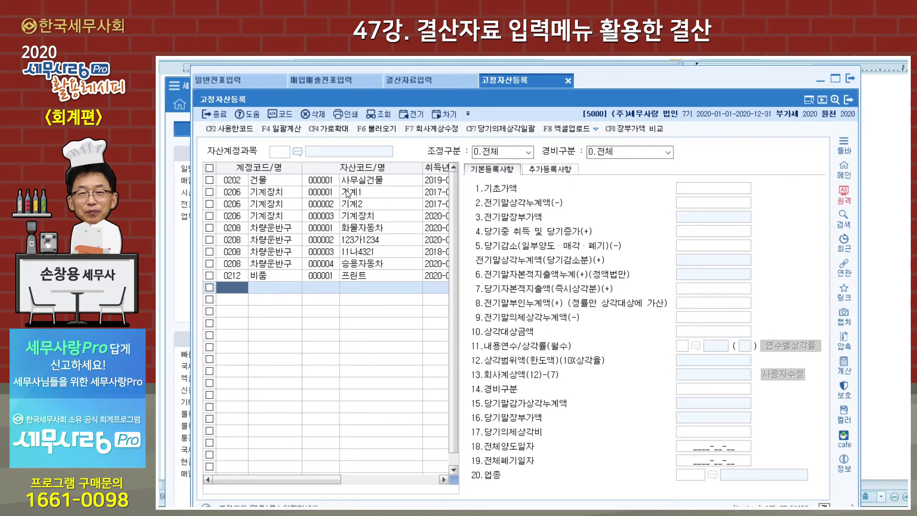
pyautogui.click(269, 252)
pyautogui.click(273, 240)
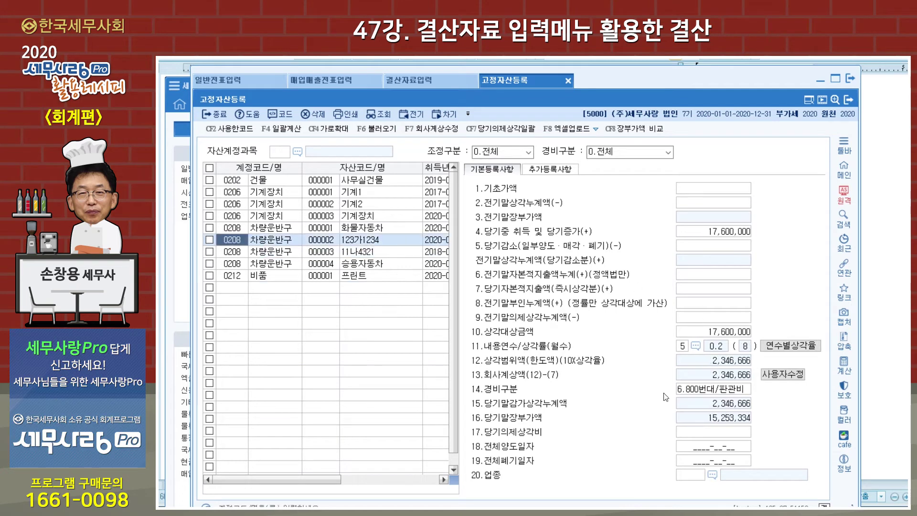
# Reflect the fixed-asset depreciation amounts in the closing from the 감가상각 dialog, and check the 차량운반구 asset in 고정자산등록.
pyautogui.click(434, 81)
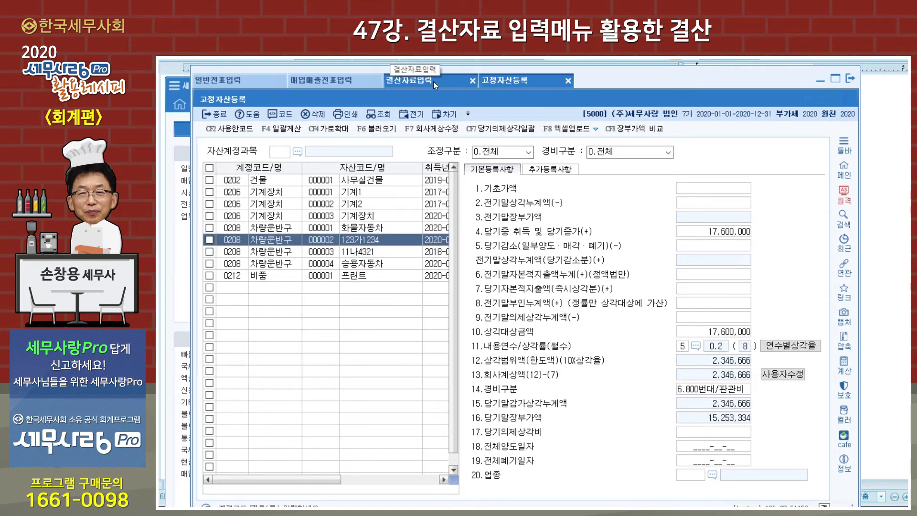
pyautogui.press('F7')
pyautogui.moveTo(503, 139); pyautogui.dragTo(503, 166)
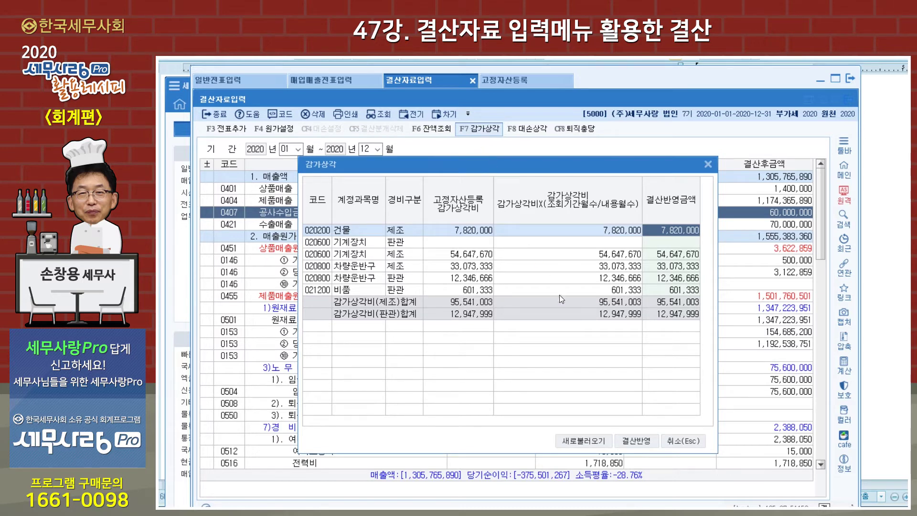
pyautogui.click(646, 441)
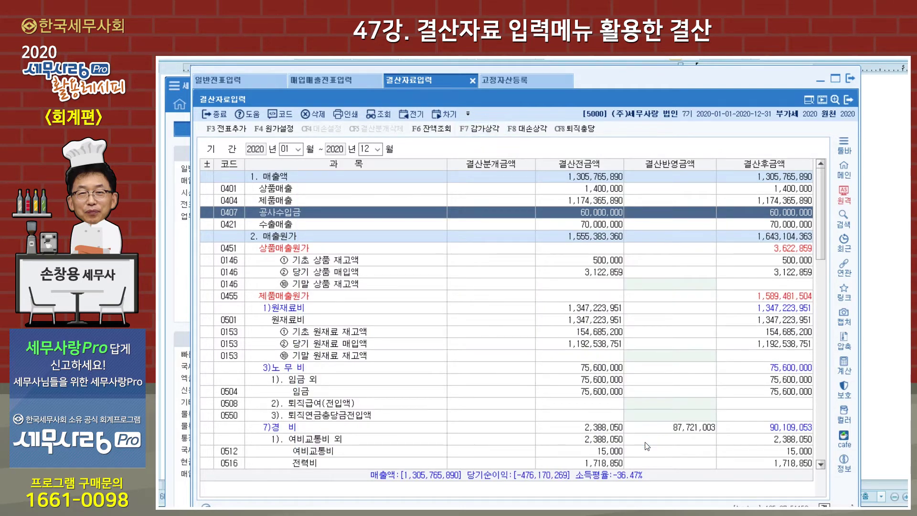
pyautogui.click(506, 83)
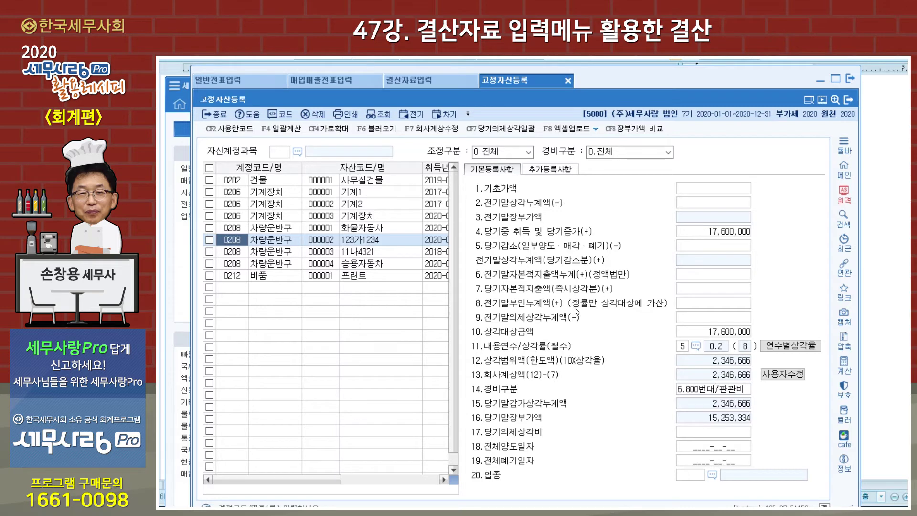
pyautogui.click(431, 79)
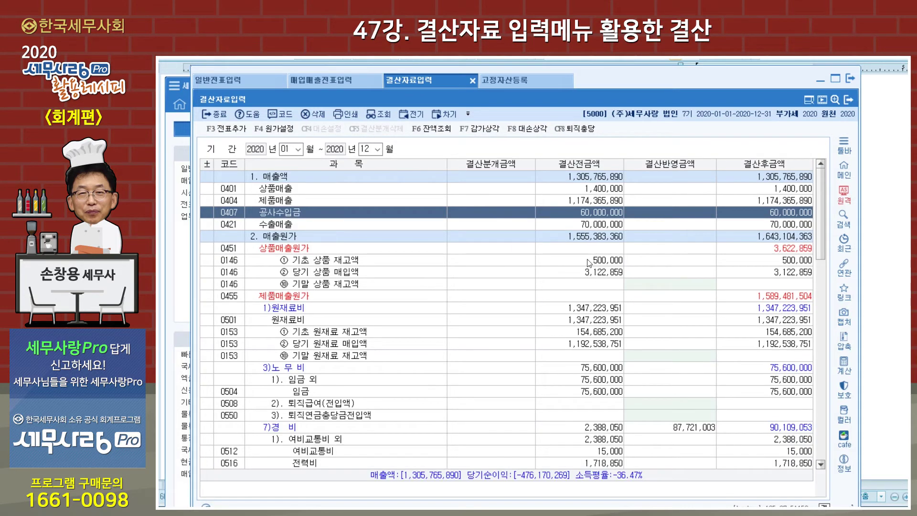
# Reflect the 대손상각 amounts at a 1.00% rate in the closing, and check the 퇴직충당 entries without applying them.
pyautogui.click(524, 134)
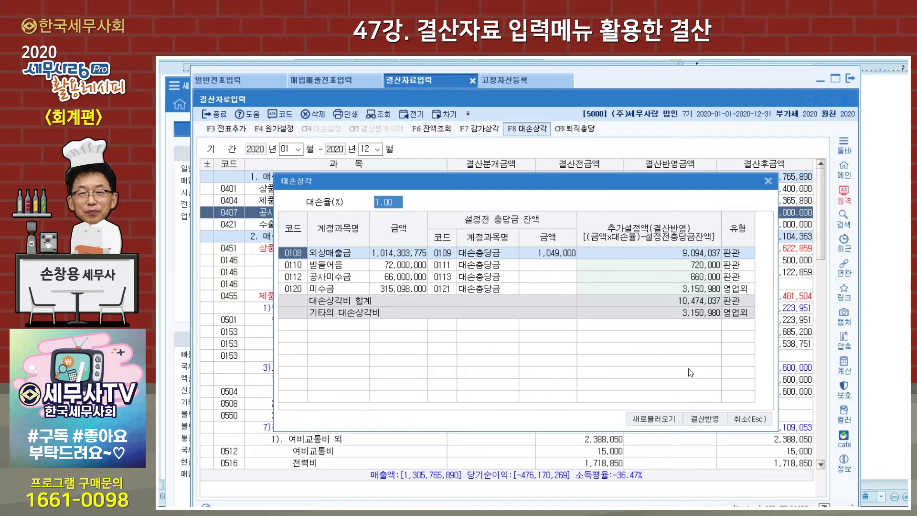
pyautogui.click(705, 419)
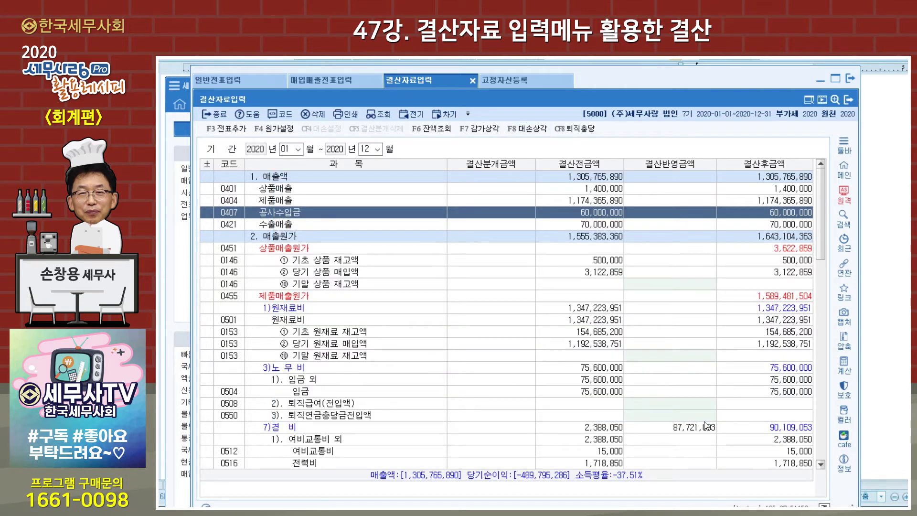
pyautogui.click(578, 131)
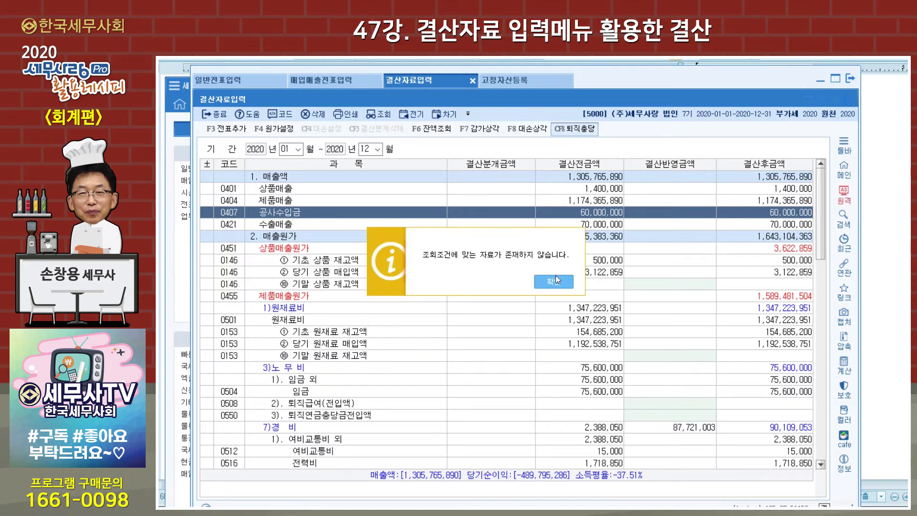
pyautogui.click(554, 283)
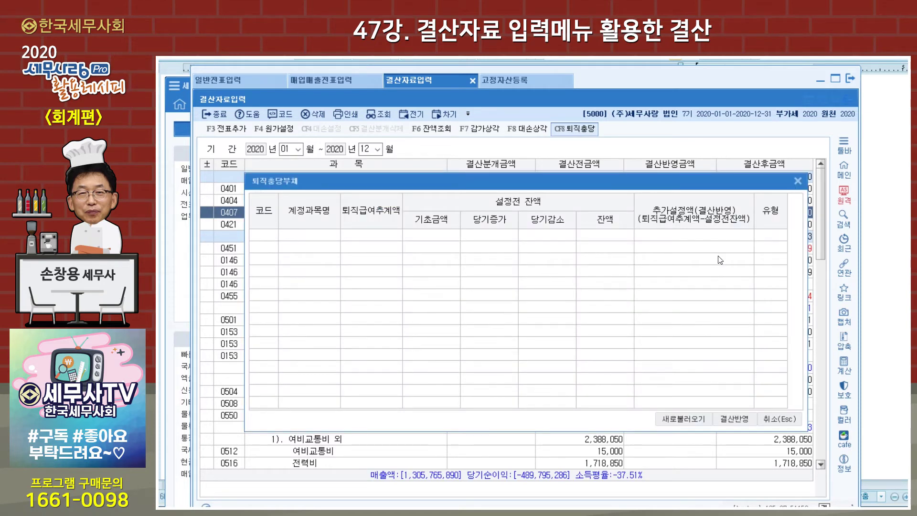
pyautogui.click(772, 419)
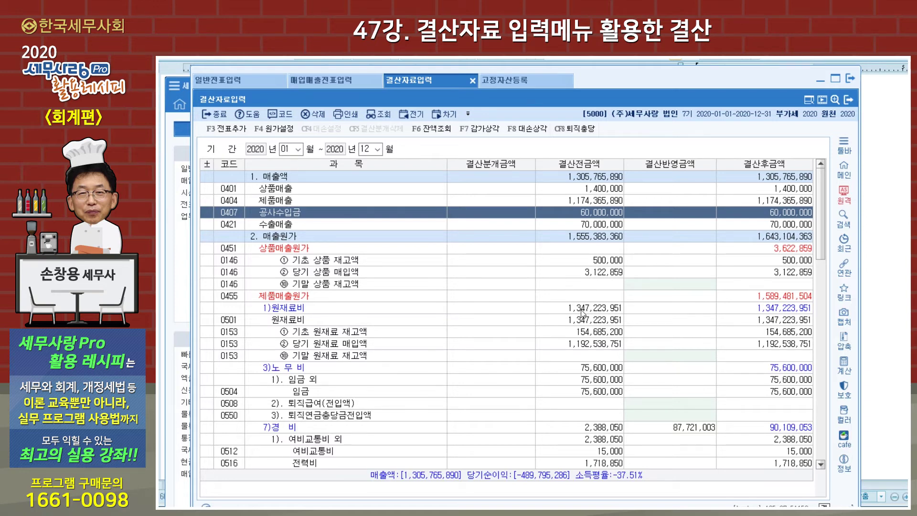
# Switch to the lecture-notes document and examine the table of closing adjustments, highlighting row 2 on fixed-asset depreciation.
pyautogui.click(586, 320)
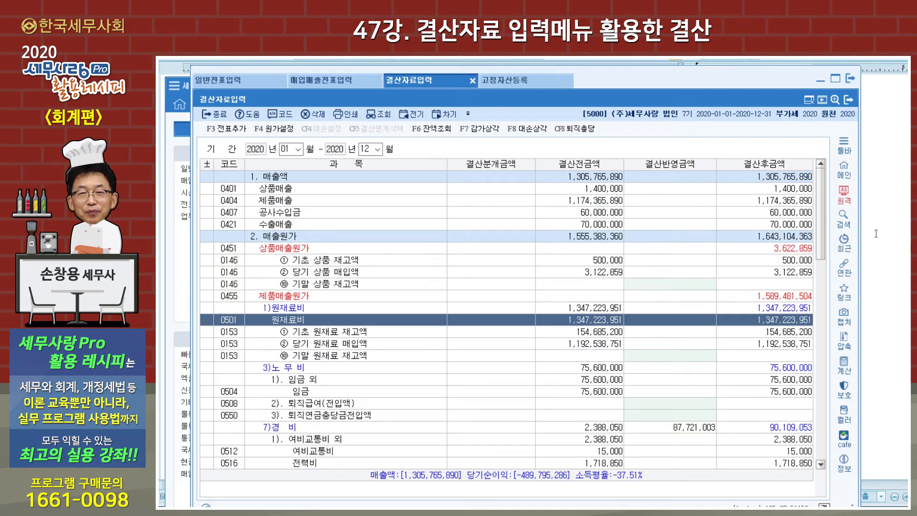
pyautogui.click(876, 234)
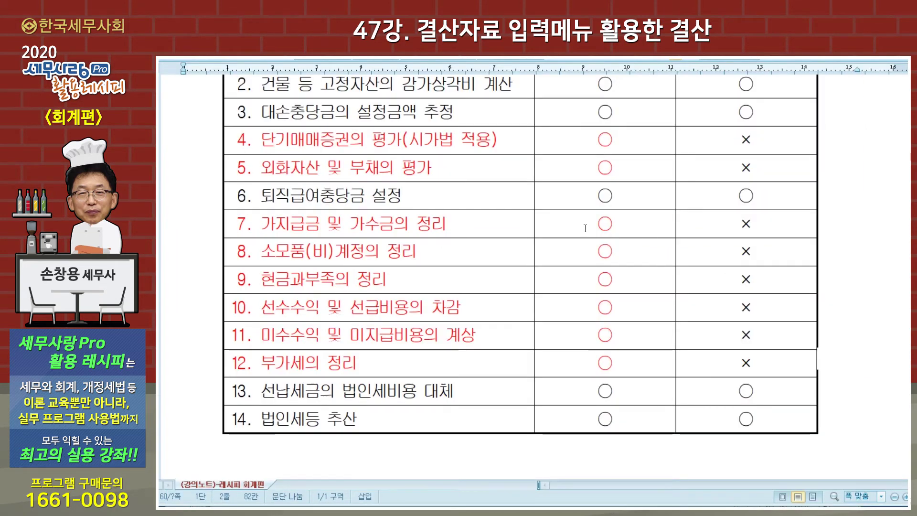
pyautogui.scroll(3, 585, 228)
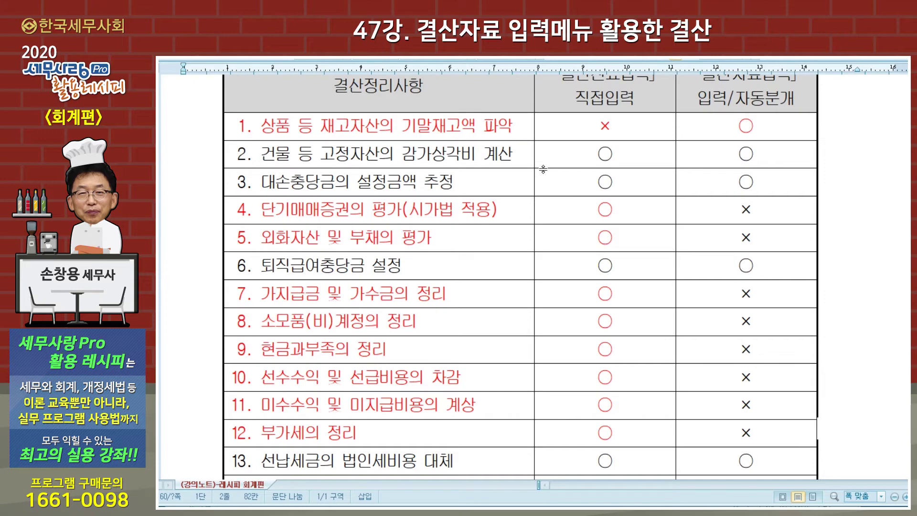
pyautogui.moveTo(543, 169); pyautogui.dragTo(710, 168)
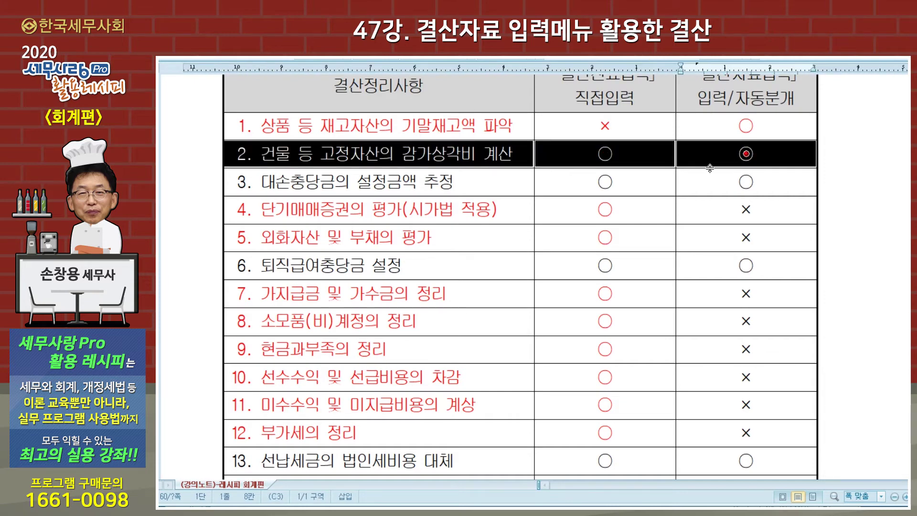
pyautogui.scroll(3, 710, 168)
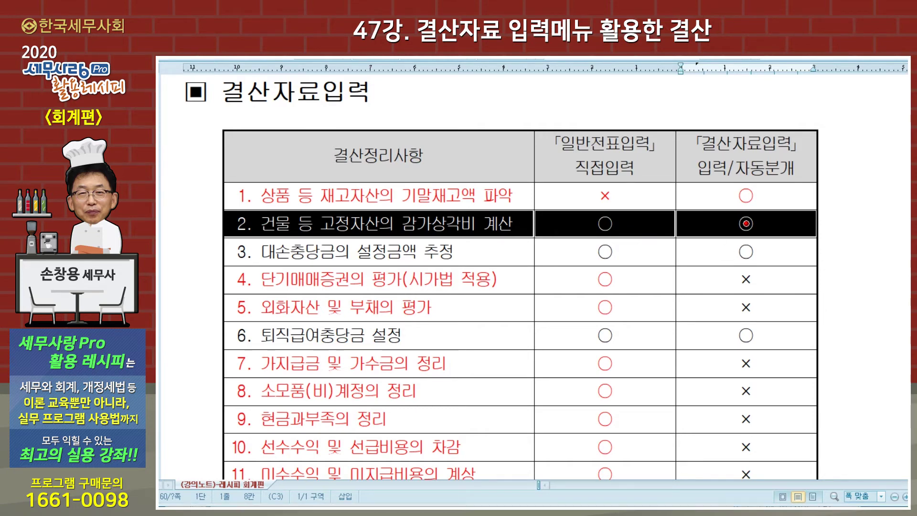
# Switch back to 세무사랑 Pro and examine the 일반감가상각비, 감가상각비 and 대손상각 rows in the closing table.
pyautogui.click(561, 507)
pyautogui.scroll(-2, 601, 326)
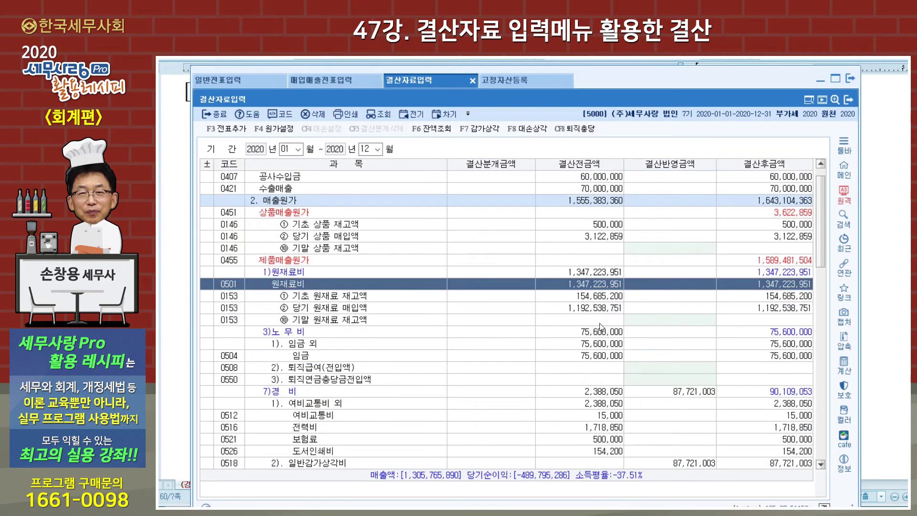
pyautogui.scroll(-2, 386, 302)
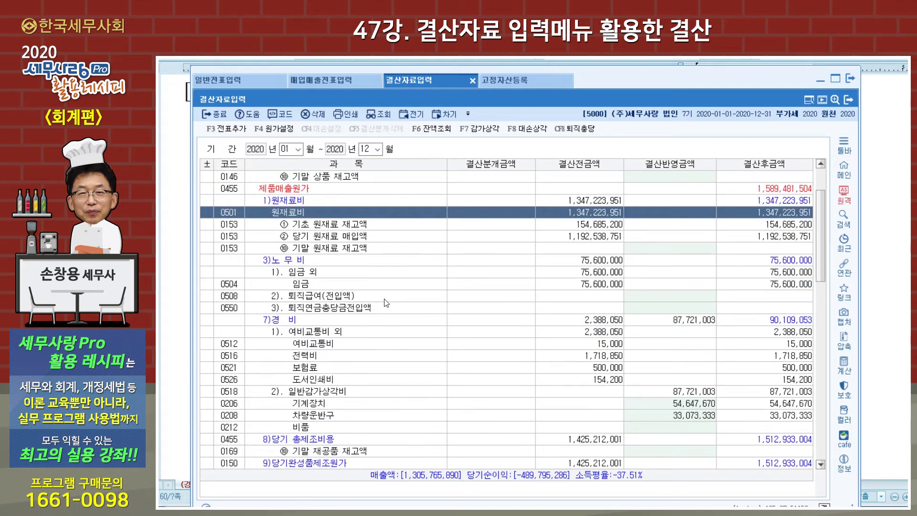
pyautogui.click(362, 358)
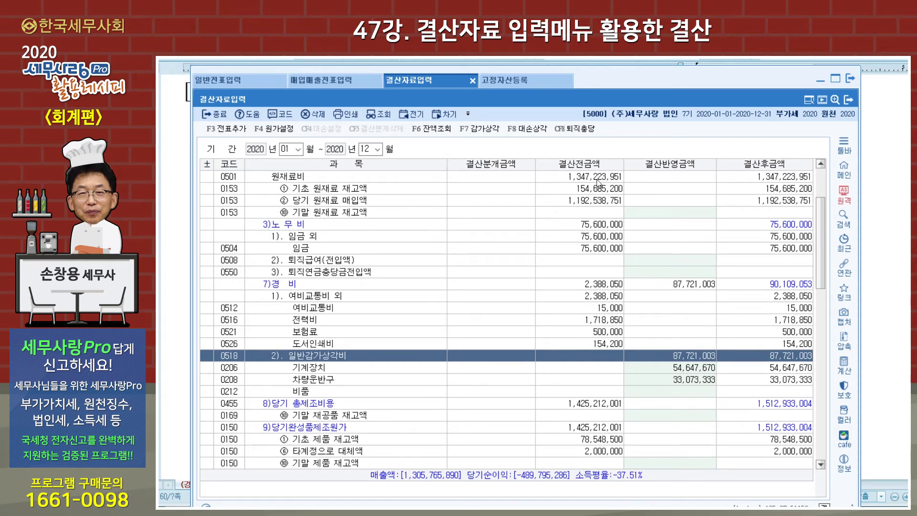
pyautogui.scroll(-15, 621, 384)
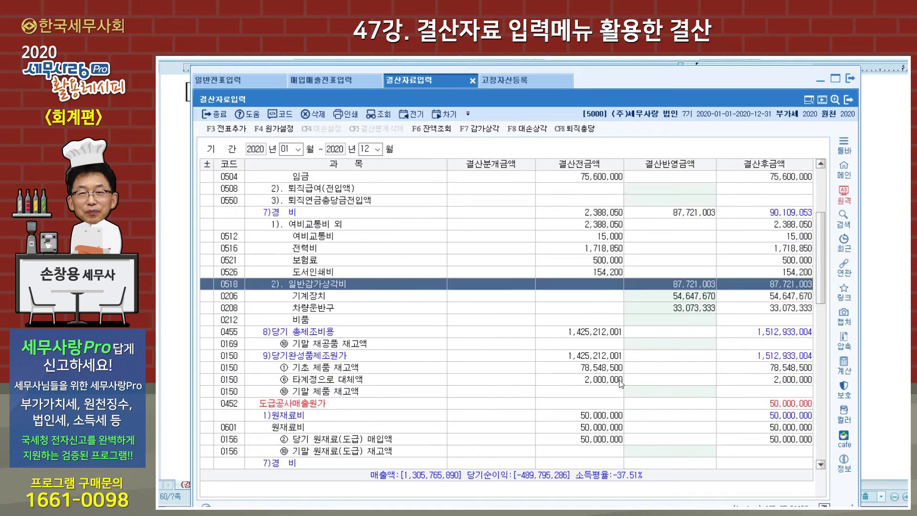
pyautogui.scroll(-3, 622, 383)
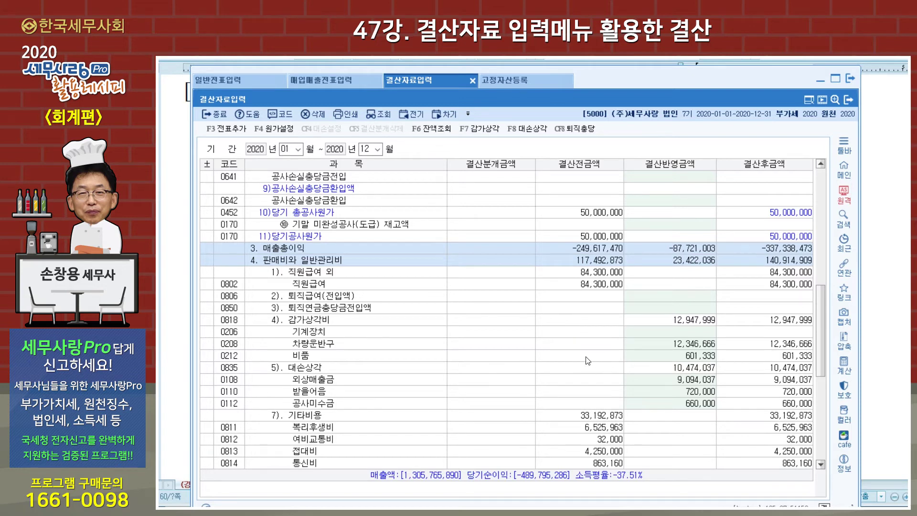
# Bring up the general vouchers for the whole of December 2020 in 일반전표입력.
pyautogui.click(224, 80)
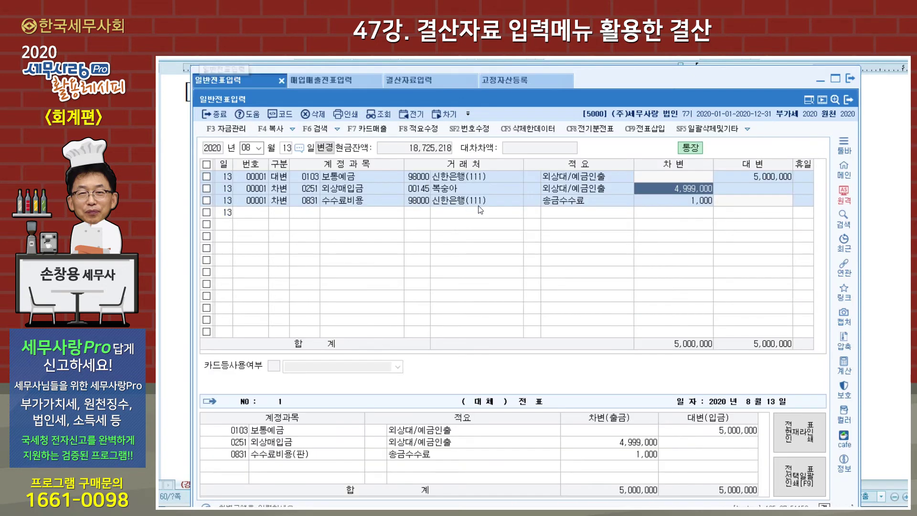
pyautogui.click(251, 148)
pyautogui.write('11')
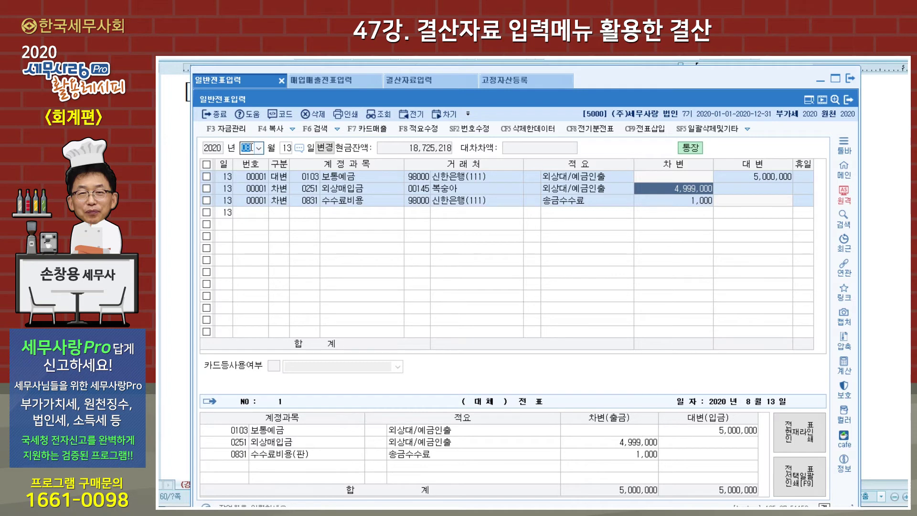
pyautogui.write('2')
pyautogui.press('Return')
pyautogui.press('BackSpace')
pyautogui.press('Return')
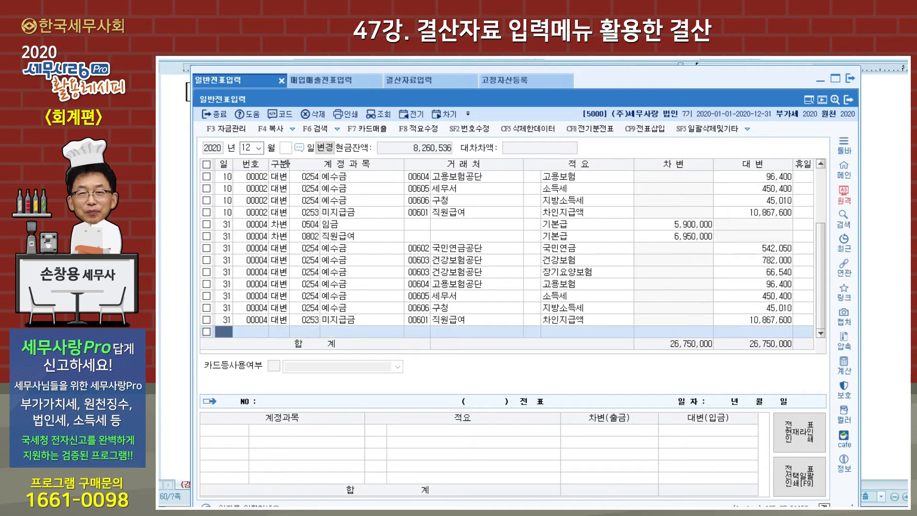
# Enter a debit line dated December 31 for 0818 감가상각비 with description 1 당기말 감가상각비계상 and amount 20,000,000.
pyautogui.write('31')
pyautogui.press('Return')
pyautogui.write('3')
pyautogui.press('Return')
pyautogui.write('818')
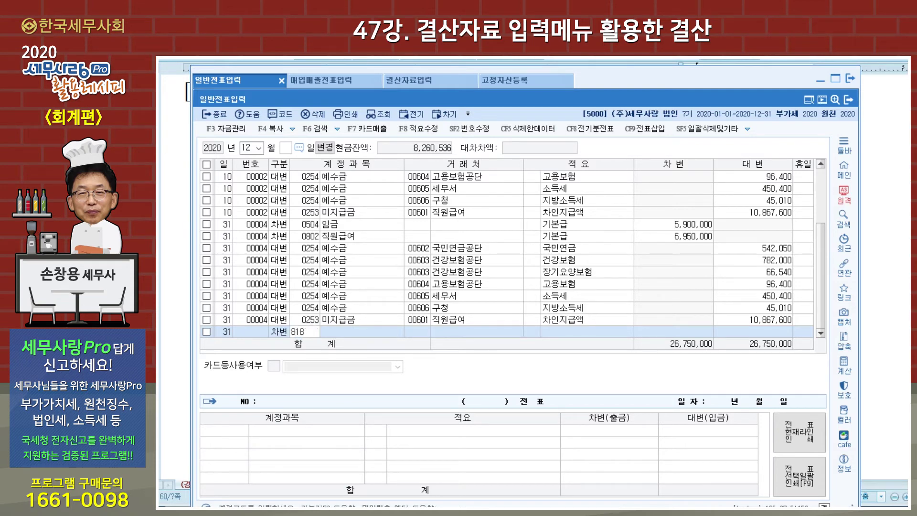
pyautogui.press('Return')
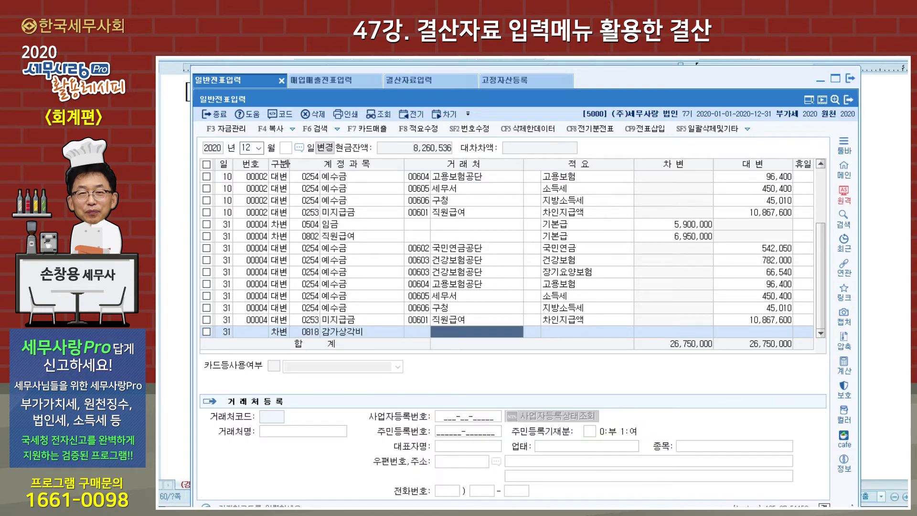
pyautogui.press('Return')
pyautogui.write('1')
pyautogui.press('Return')
pyautogui.write('20,000,000')
pyautogui.press('Return')
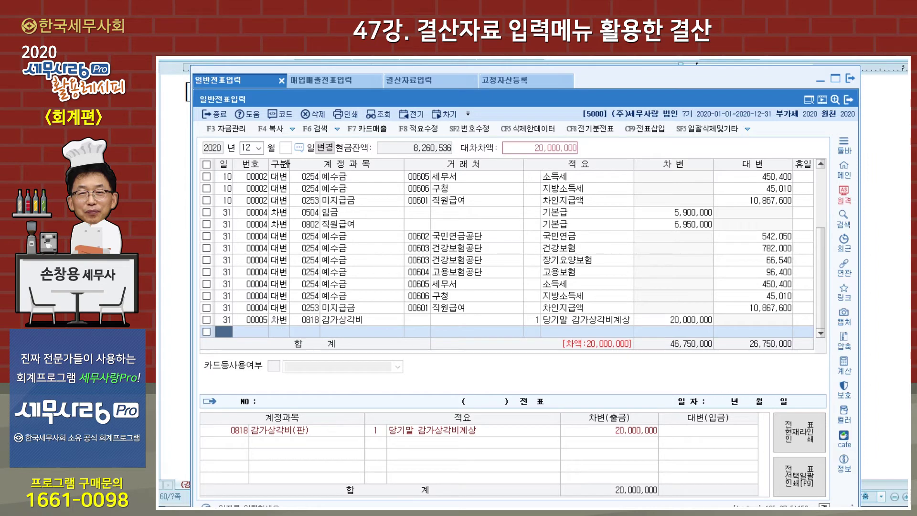
# Complete the December 31 voucher with a credit line for 0209 감가상각누계액 of 20,000,000.
pyautogui.press('Return')
pyautogui.write('4')
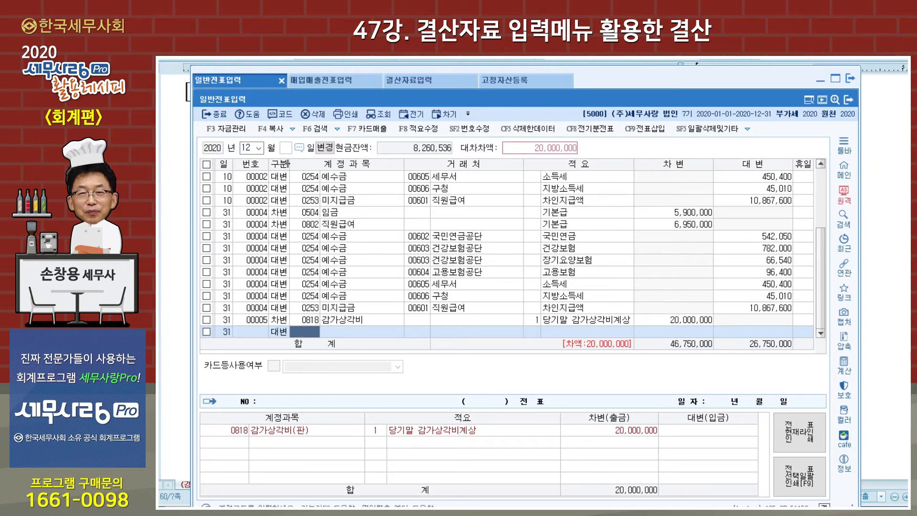
pyautogui.write('209')
pyautogui.press('Return')
pyautogui.press('Return')
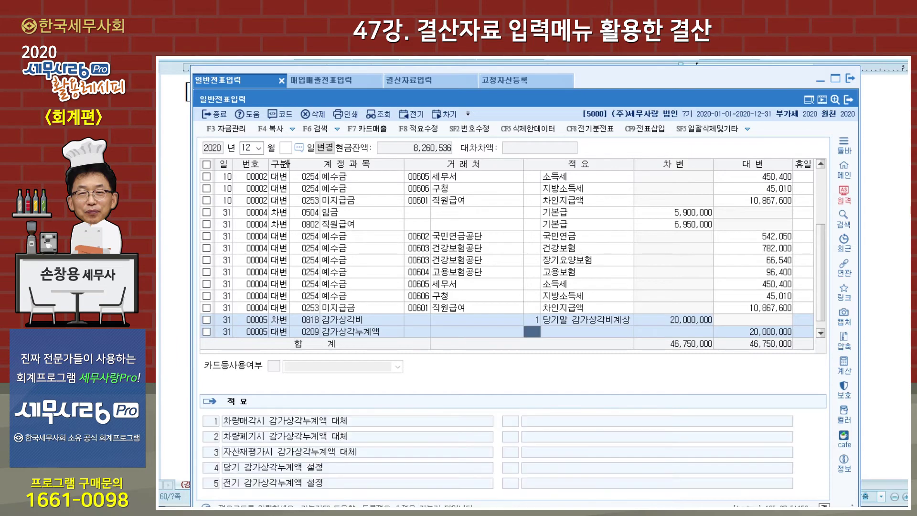
pyautogui.press('Return')
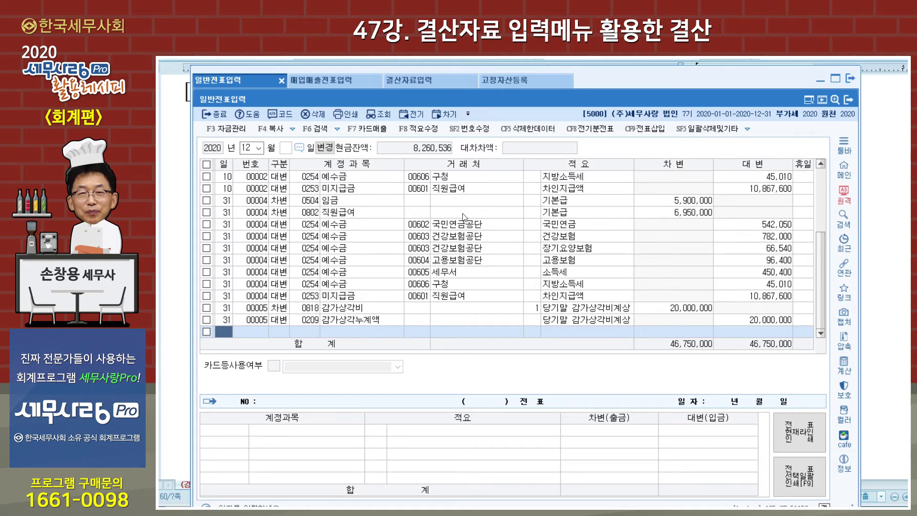
# Close the open 결산자료입력 screen and open it afresh from the 결산관리 group.
pyautogui.click(506, 85)
pyautogui.click(451, 82)
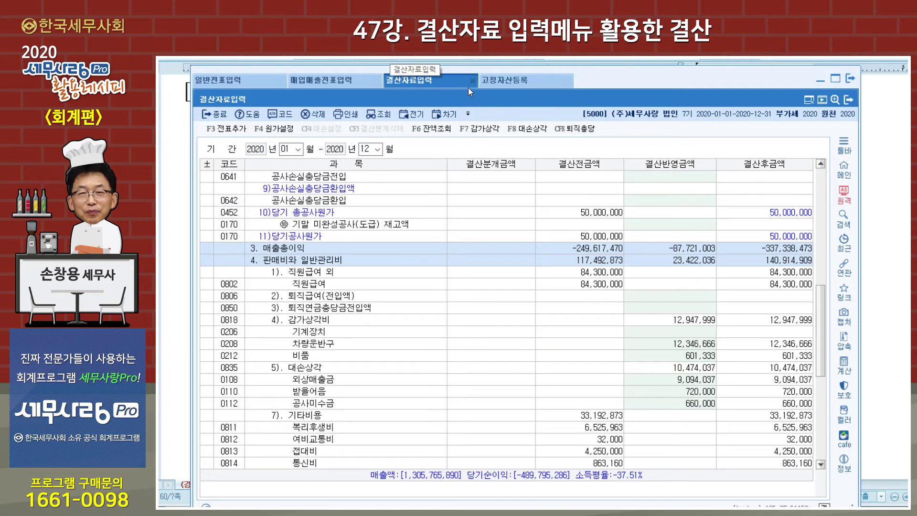
pyautogui.click(471, 82)
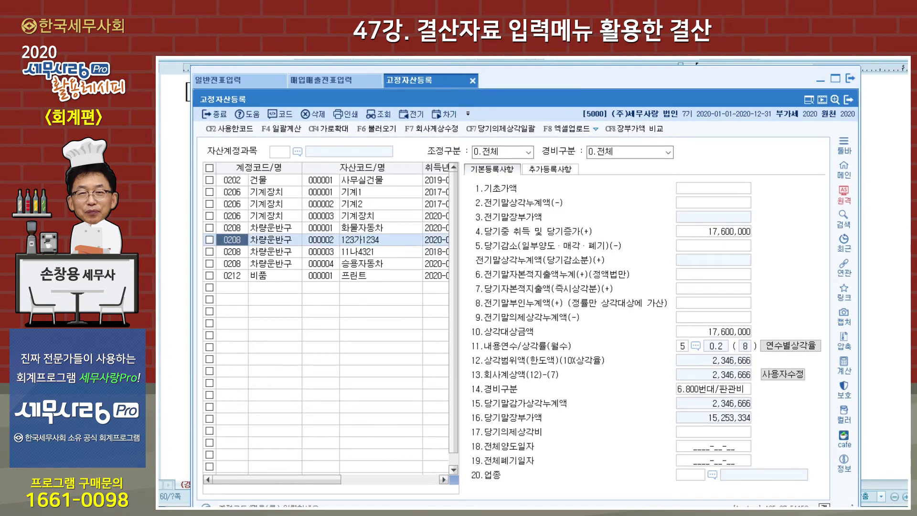
pyautogui.click(319, 509)
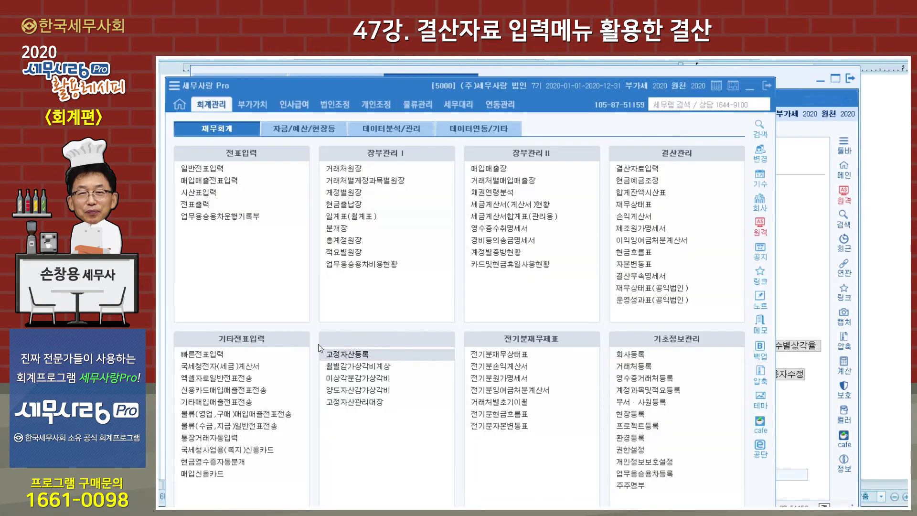
pyautogui.click(658, 170)
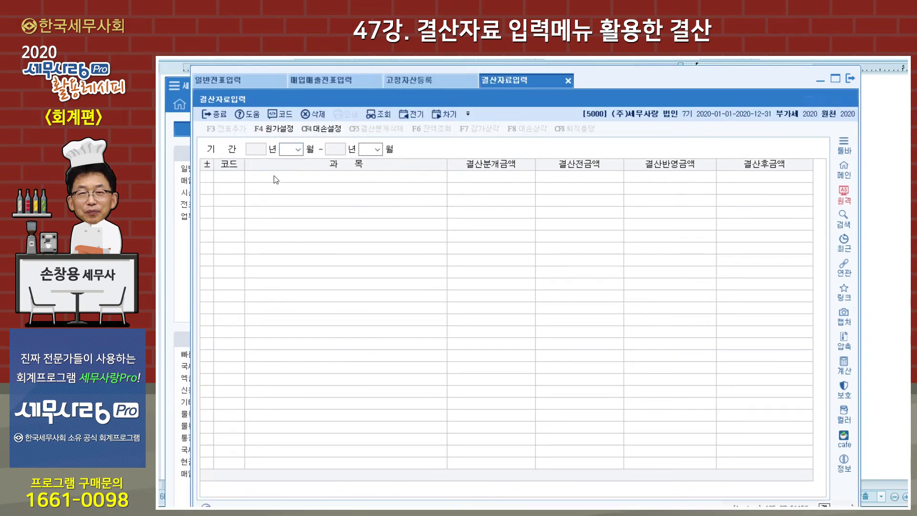
# Set the closing period to 2020-01 through 2020-12.
pyautogui.click(284, 149)
pyautogui.write('01')
pyautogui.press('Return')
pyautogui.write('12')
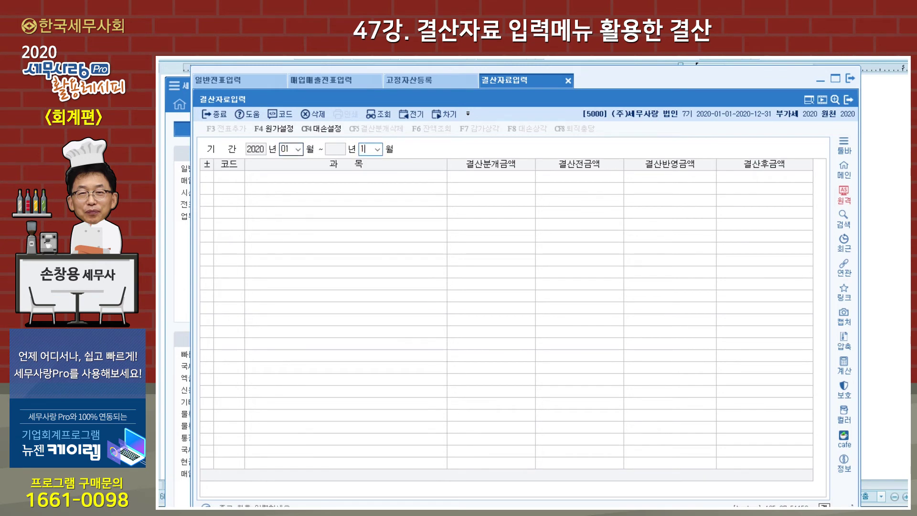
pyautogui.press('Return')
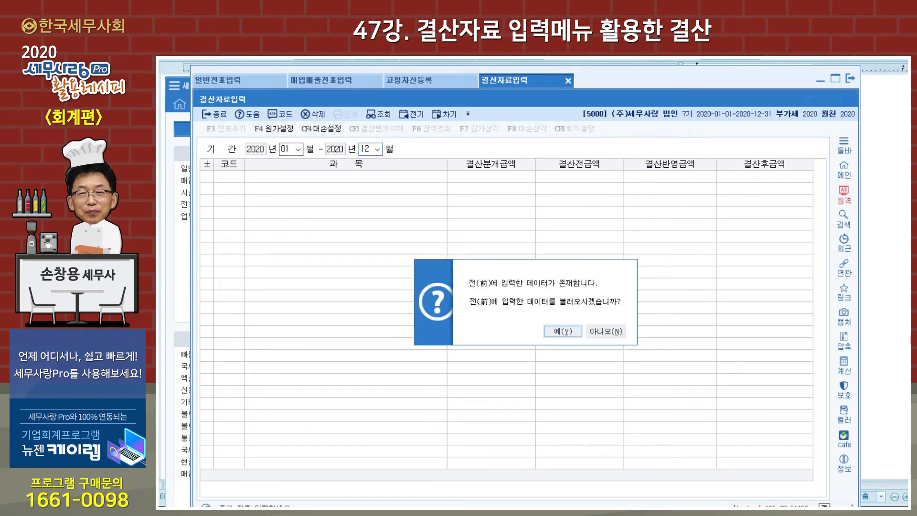
# Decline loading the previously entered closing data, load the saved depreciation data and reflect it in the closing.
pyautogui.click(605, 330)
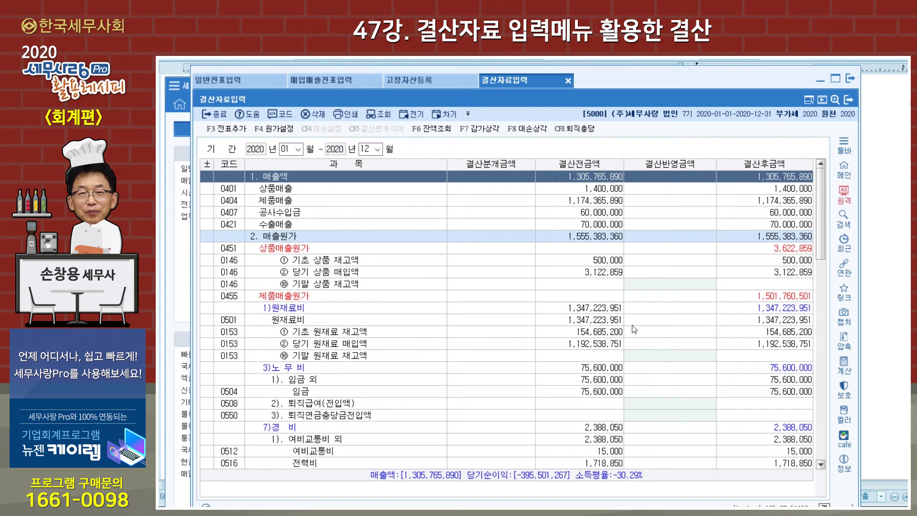
pyautogui.click(476, 133)
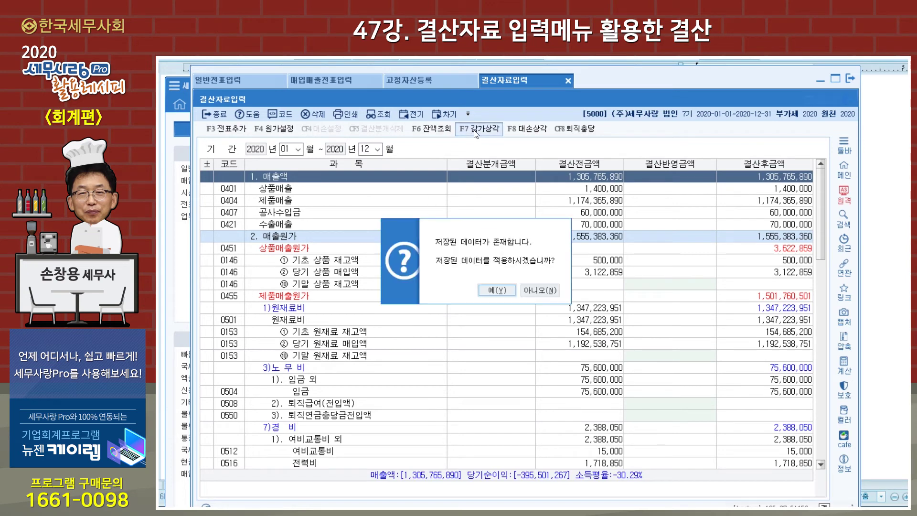
pyautogui.click(484, 288)
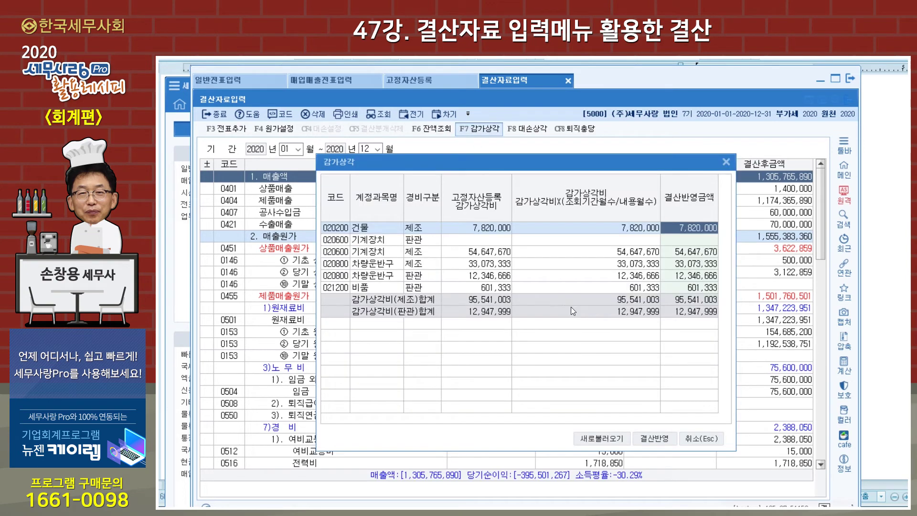
pyautogui.click(649, 440)
# Examine the reflected depreciation amounts in the closing list down to the 0818 감가상각비 row under 판매비와 일반관리비.
pyautogui.scroll(-4, 669, 389)
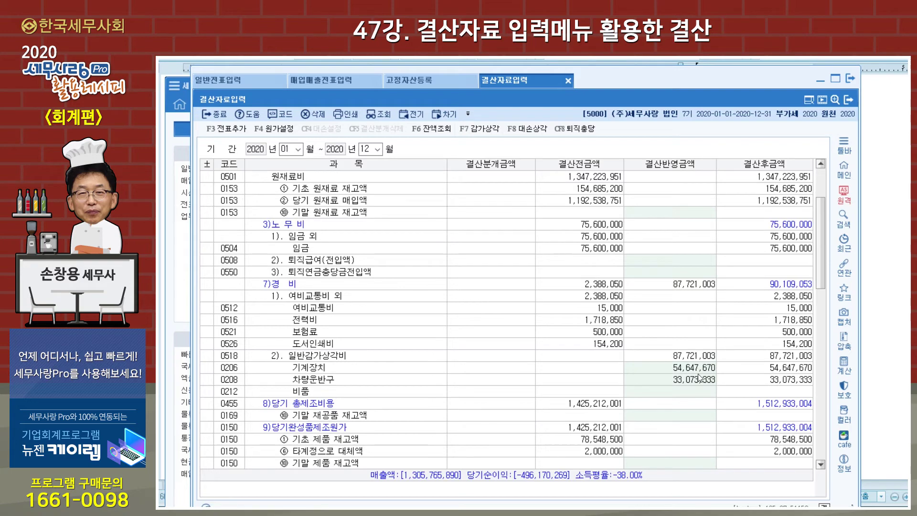
pyautogui.scroll(-10, 673, 367)
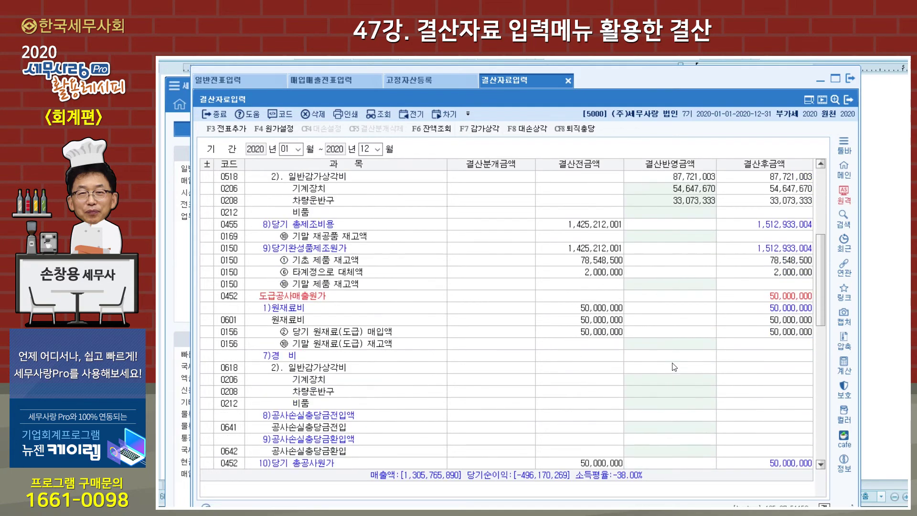
pyautogui.scroll(-1, 674, 367)
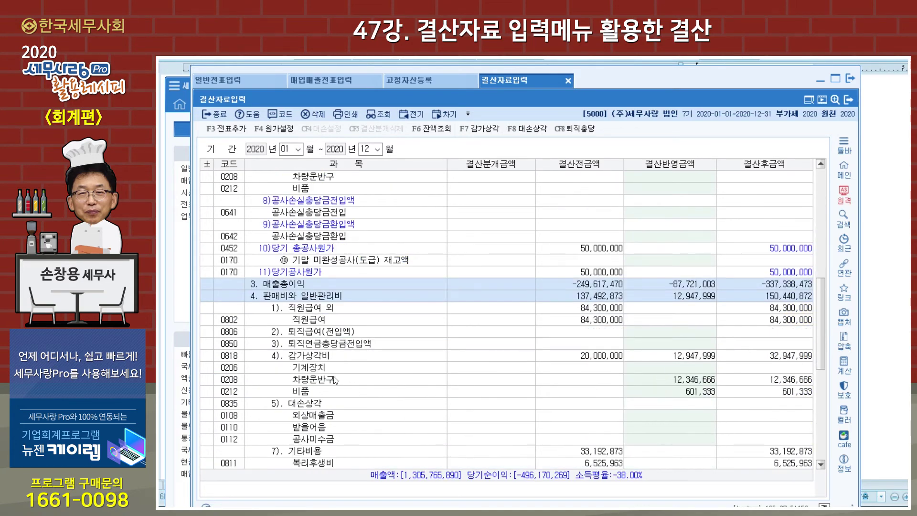
pyautogui.click(323, 357)
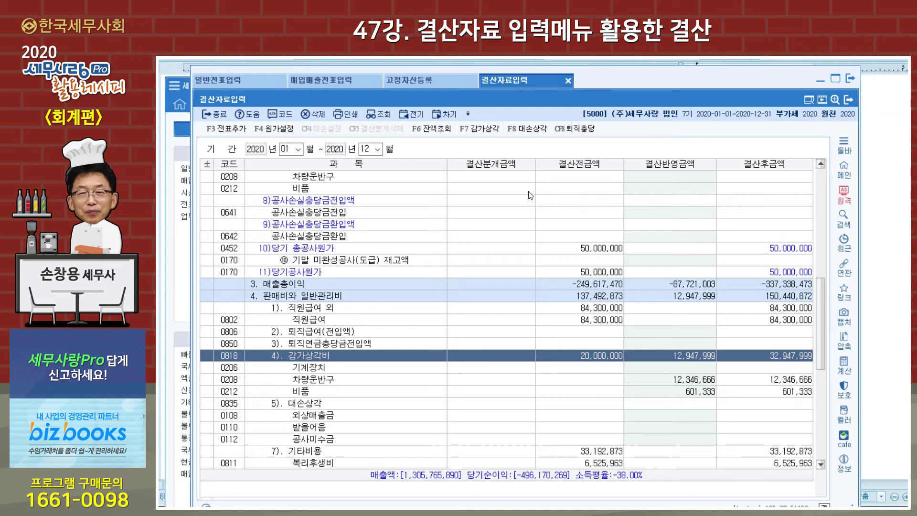
# Reopen the 감가상각 dialog without applying the saved data, review its amounts and close it without reflecting them.
pyautogui.click(485, 130)
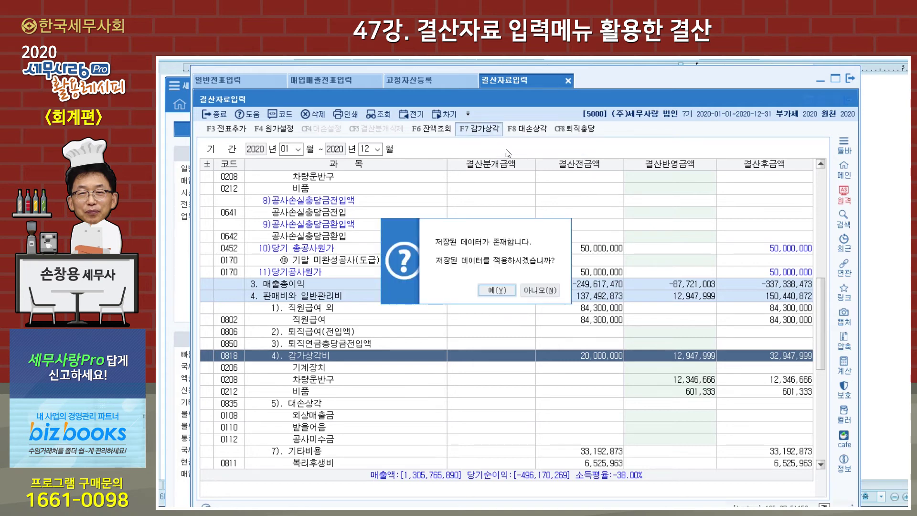
pyautogui.click(540, 290)
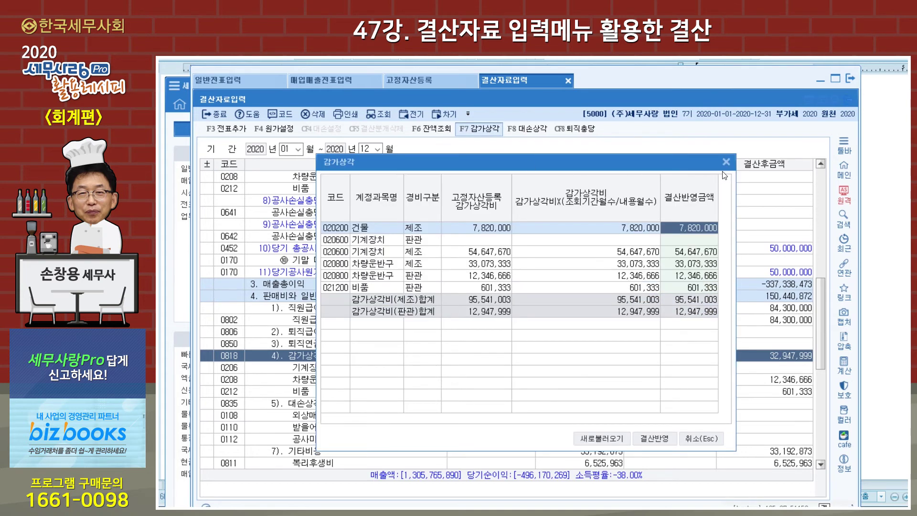
pyautogui.click(728, 161)
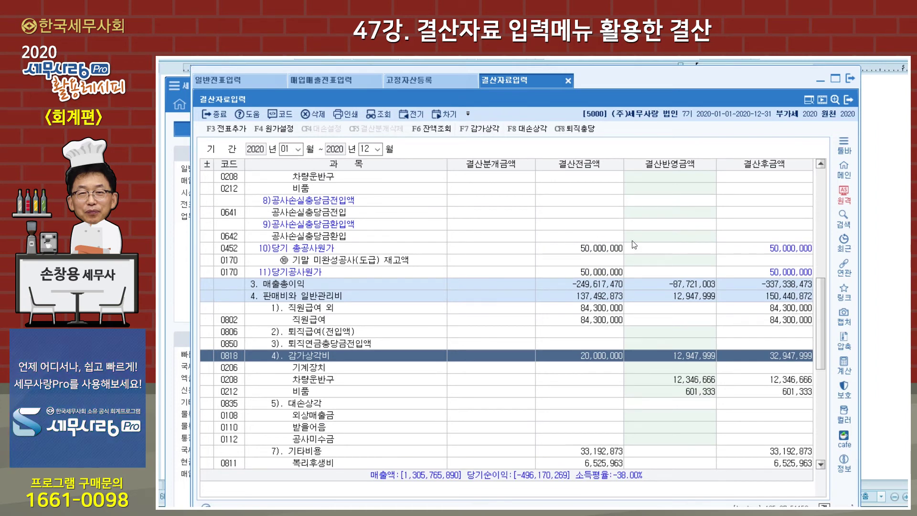
# Enter 10,000,000 as the 0998 추가계상액 under 법인세등 and add the closing entries to the general vouchers.
pyautogui.scroll(-7, 638, 247)
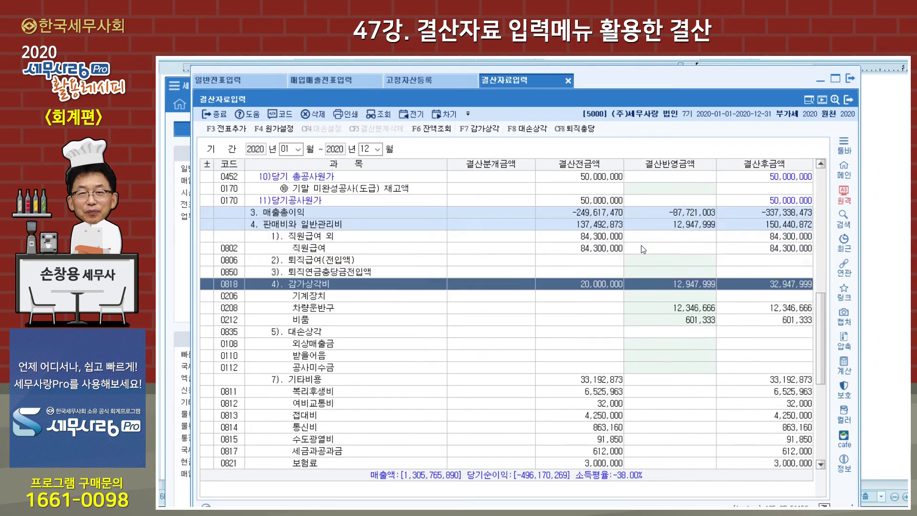
pyautogui.scroll(-5, 643, 248)
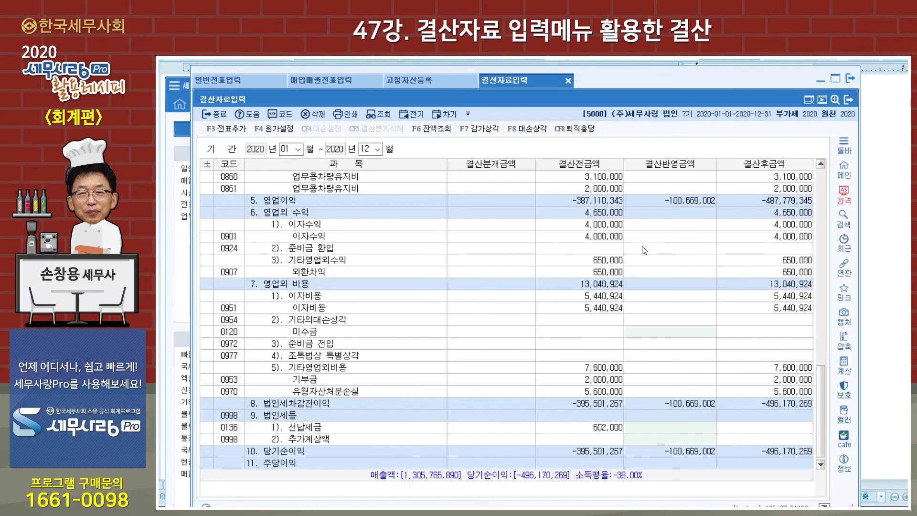
pyautogui.scroll(-1, 610, 380)
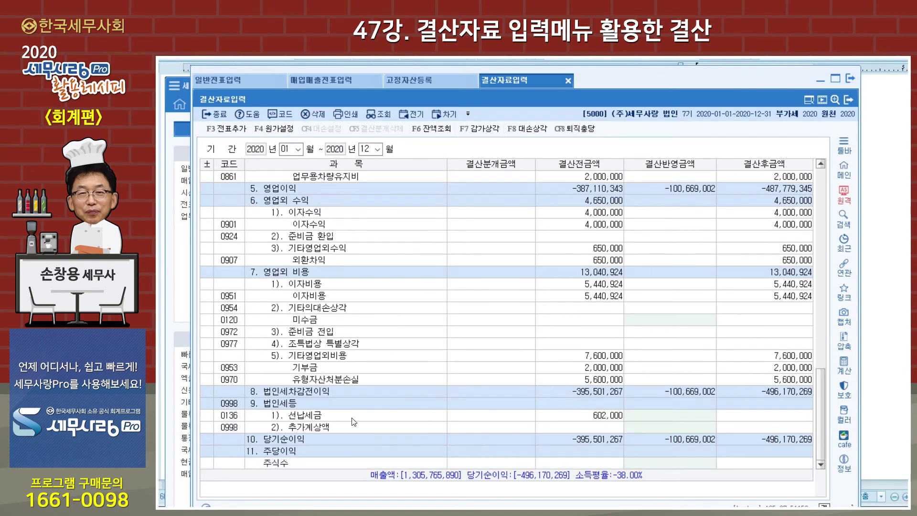
pyautogui.click(612, 419)
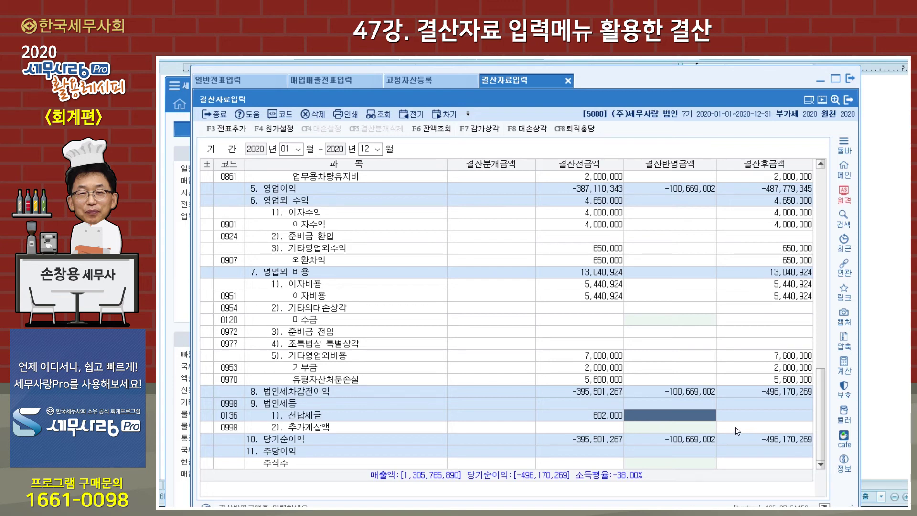
pyautogui.click(718, 431)
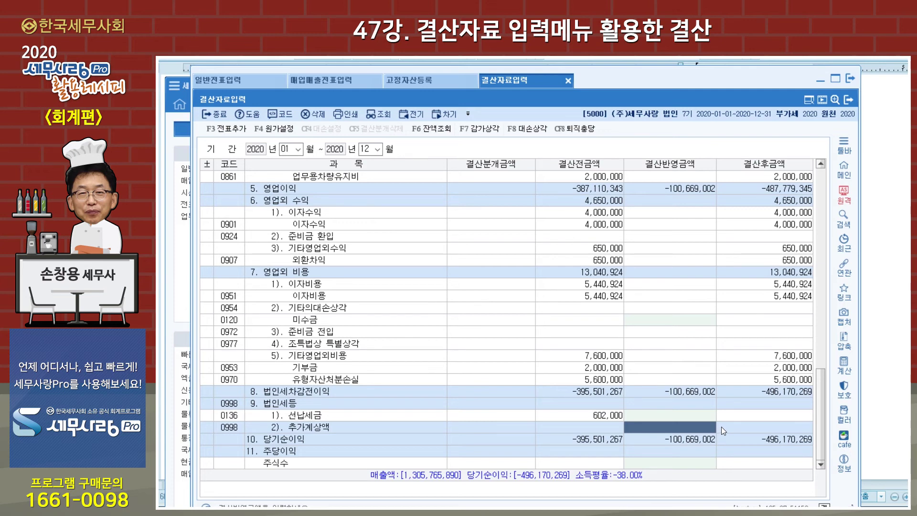
pyautogui.write('10000000')
pyautogui.press('Return')
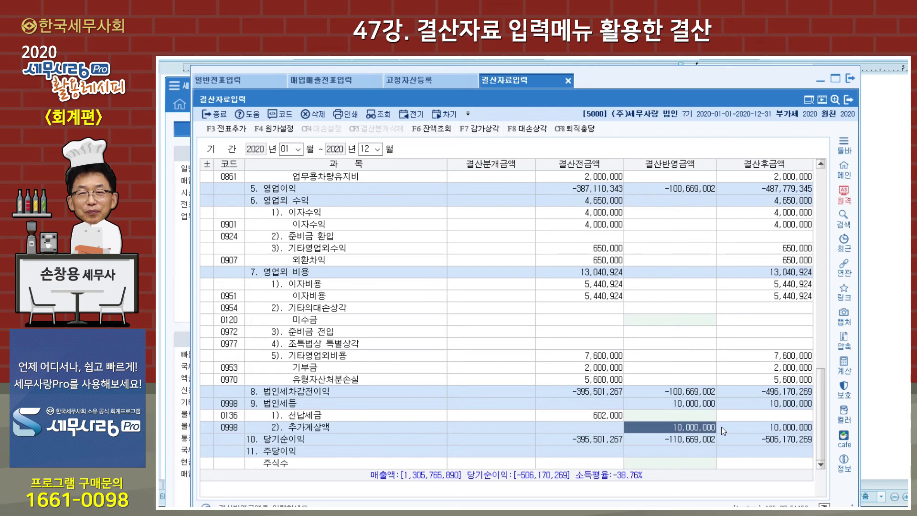
pyautogui.press('Return')
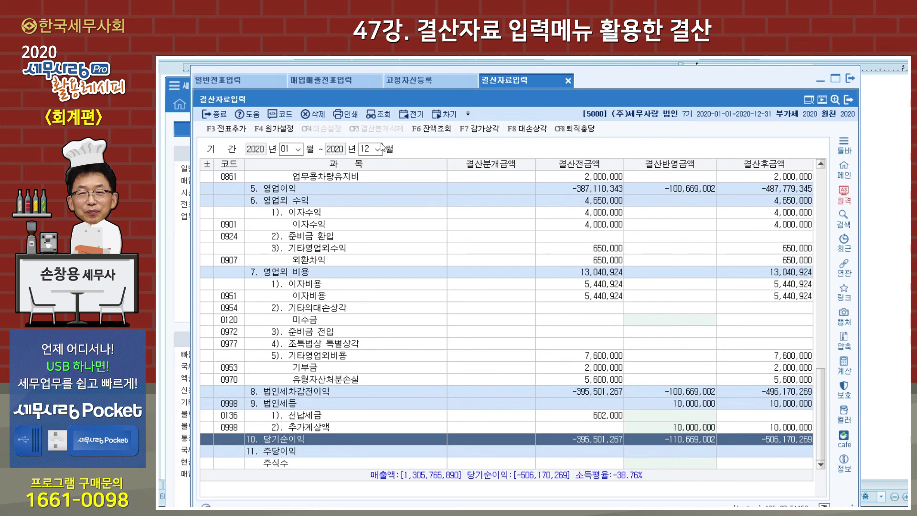
pyautogui.click(230, 129)
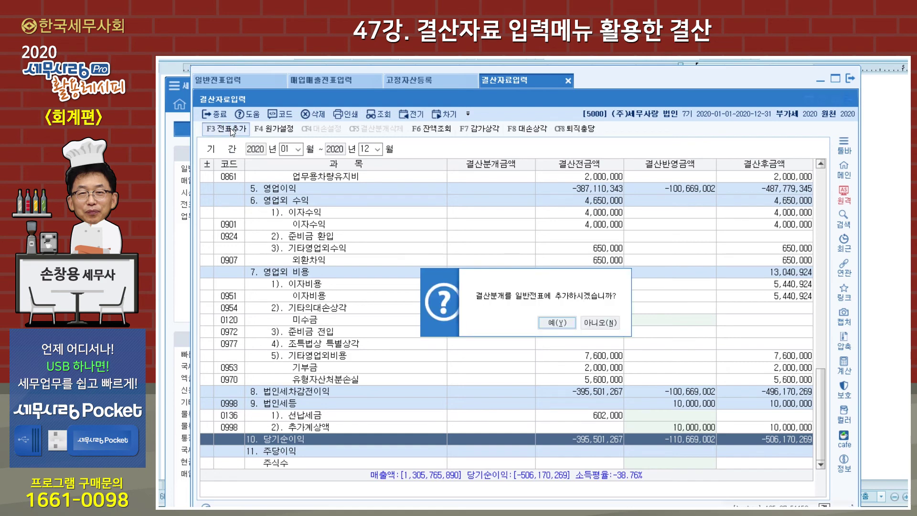
pyautogui.click(555, 321)
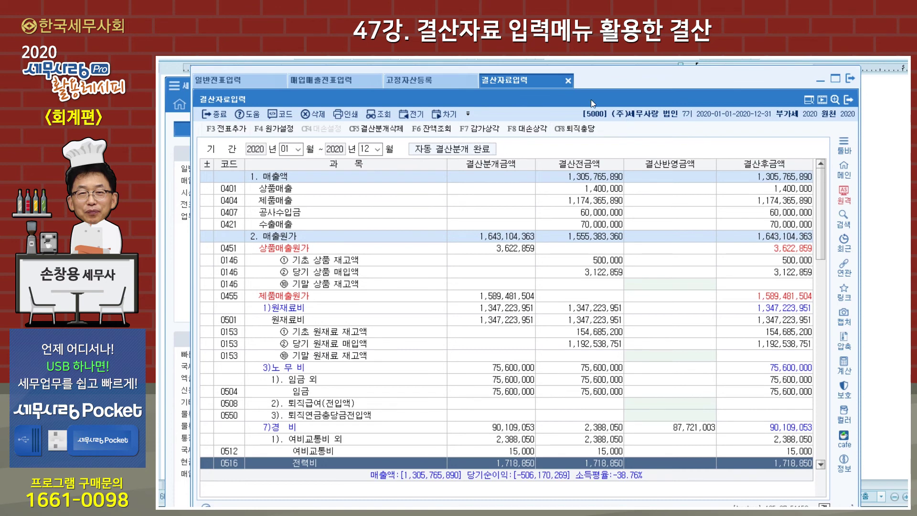
# Open 합계잔액시산표 from the 결산관리 group and examine its accounts from 유동자산 down to 법인세등.
pyautogui.click(170, 143)
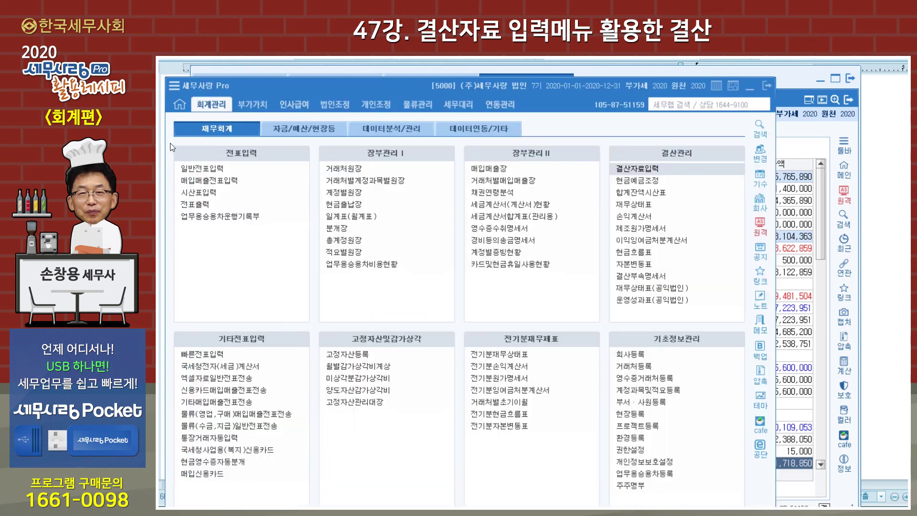
pyautogui.click(640, 193)
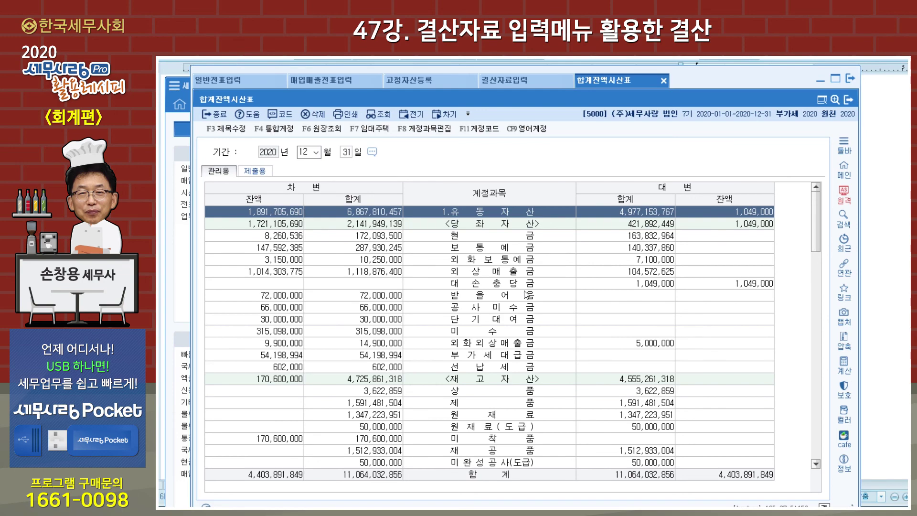
pyautogui.scroll(-7, 526, 295)
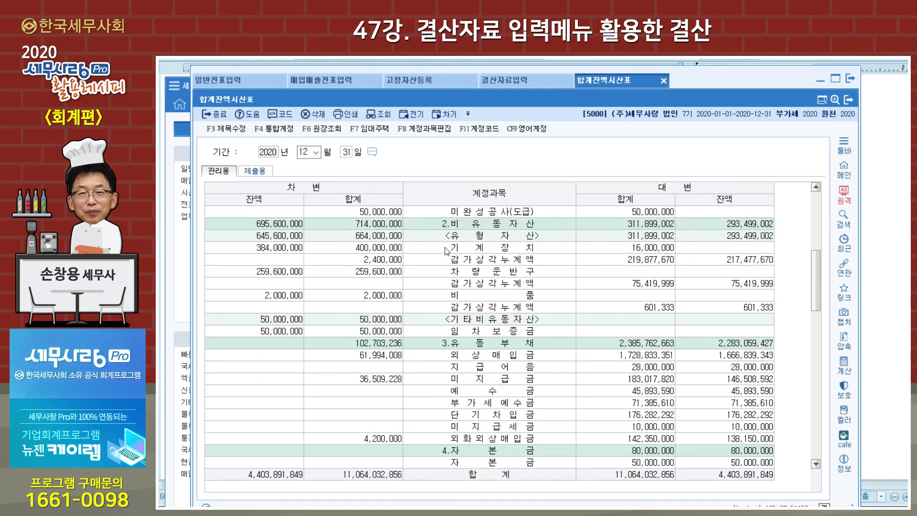
pyautogui.scroll(-6, 493, 311)
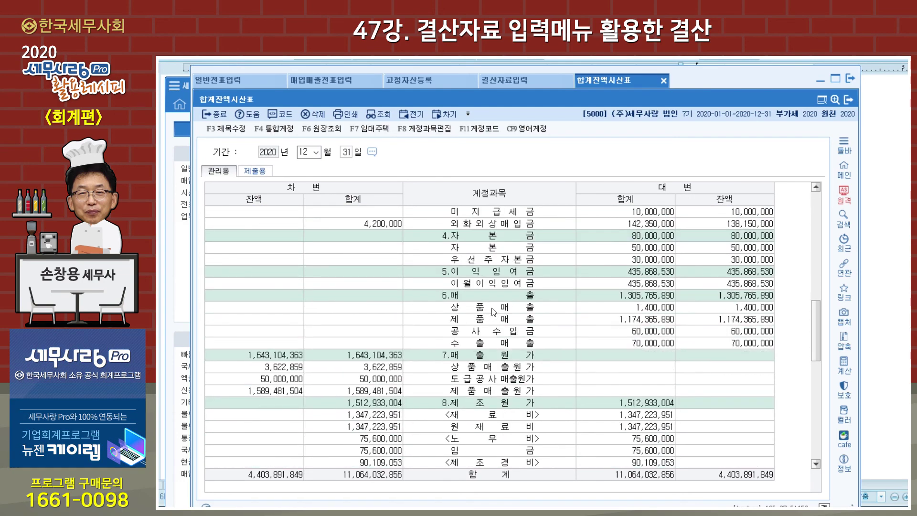
pyautogui.scroll(-3, 494, 311)
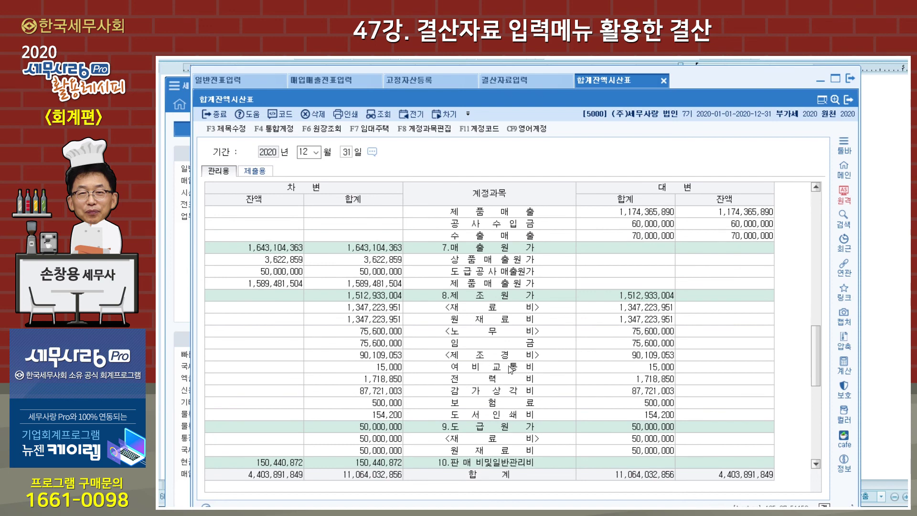
pyautogui.scroll(-1, 480, 281)
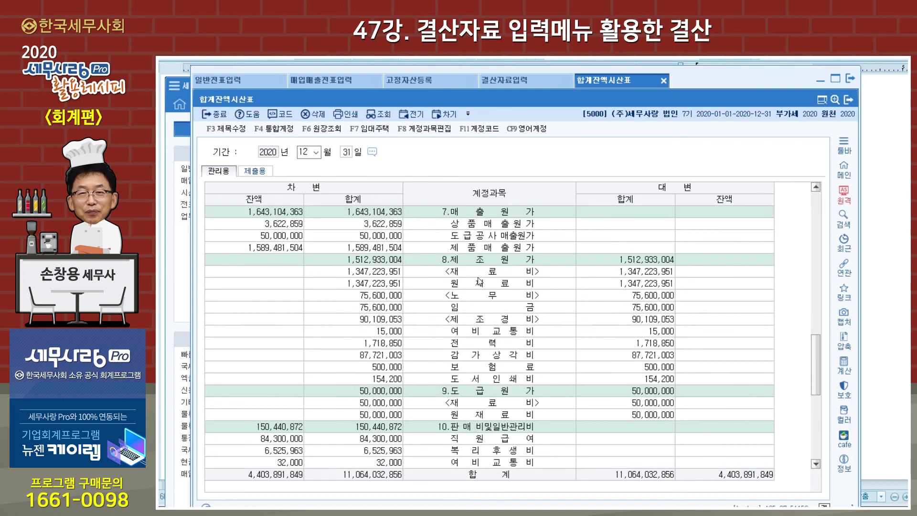
pyautogui.scroll(1, 520, 377)
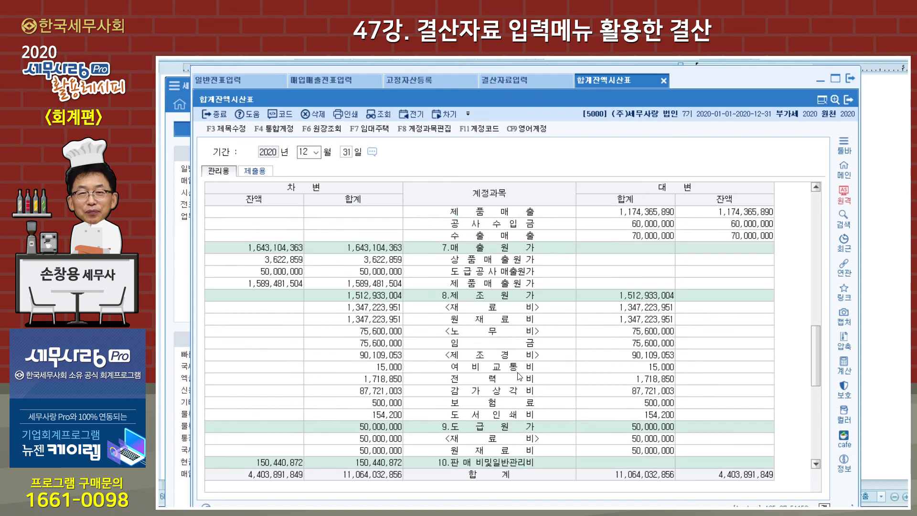
pyautogui.scroll(-7, 495, 310)
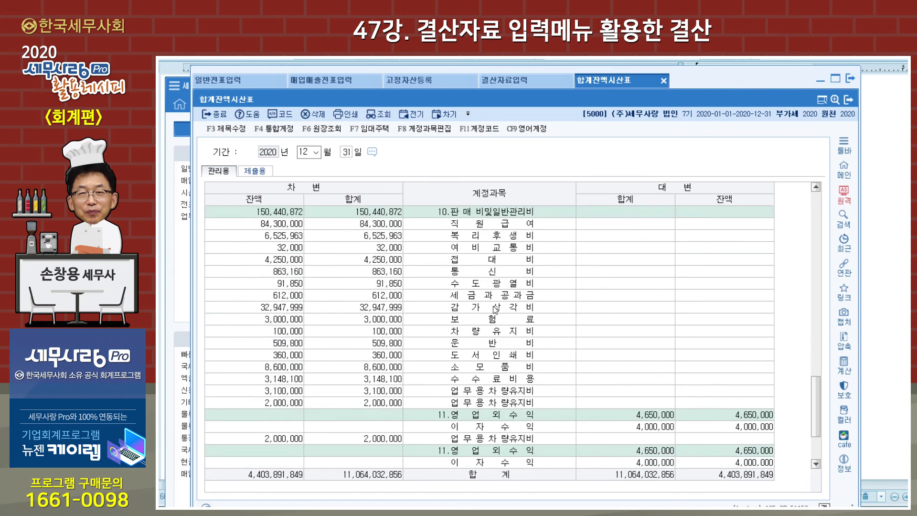
pyautogui.scroll(-2, 495, 310)
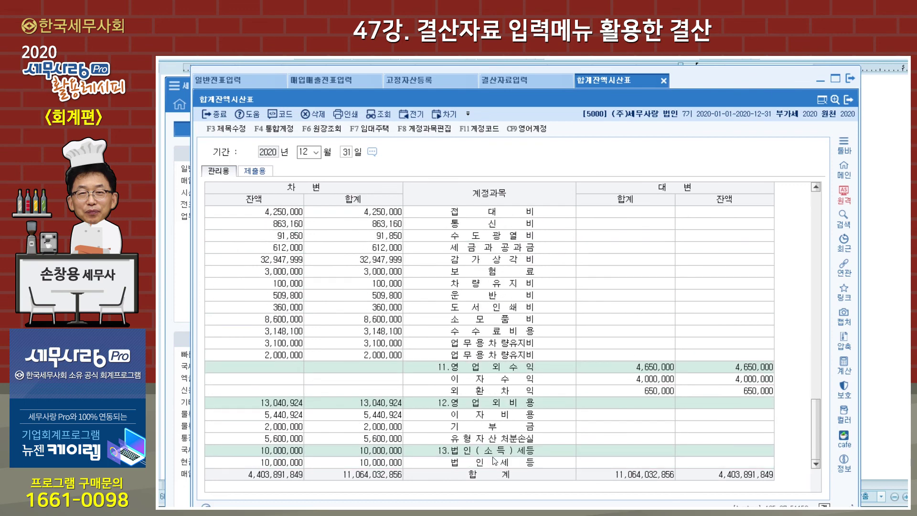
pyautogui.click(494, 461)
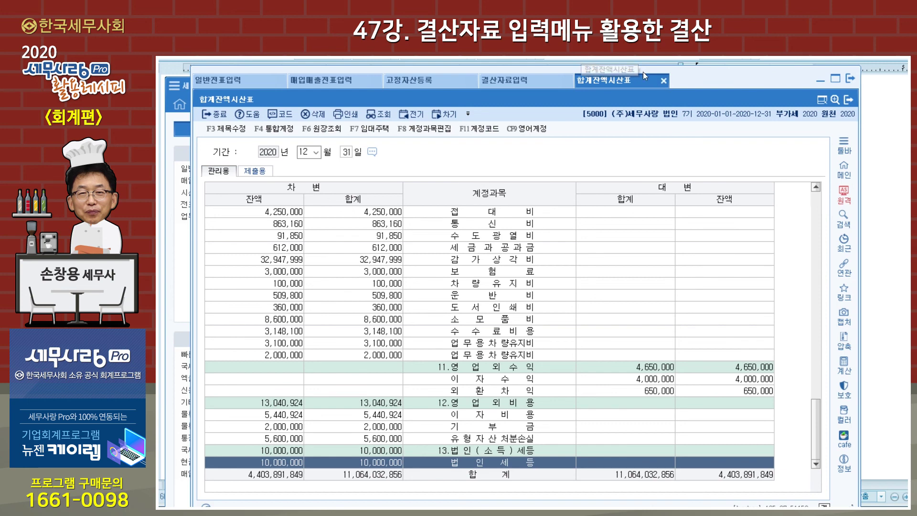
# Return to 결산자료입력 and delete the automatic closing entries from the general vouchers.
pyautogui.click(531, 82)
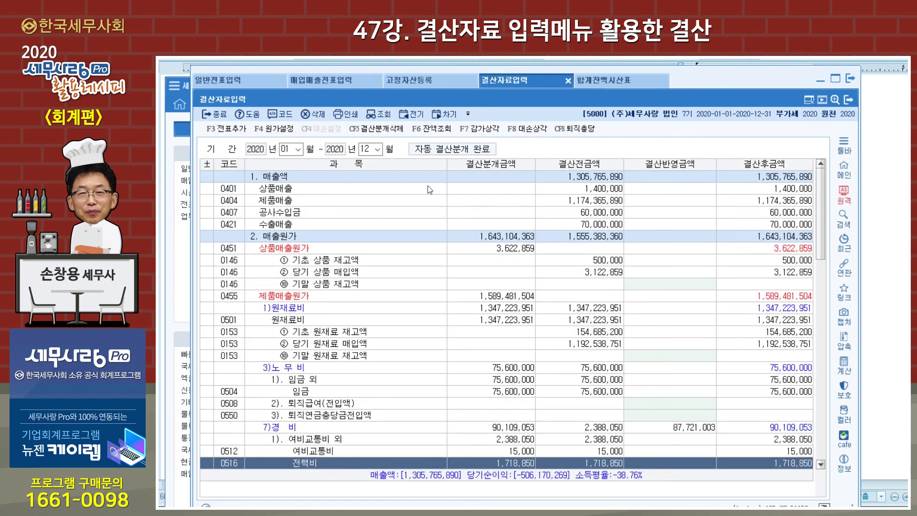
pyautogui.click(384, 131)
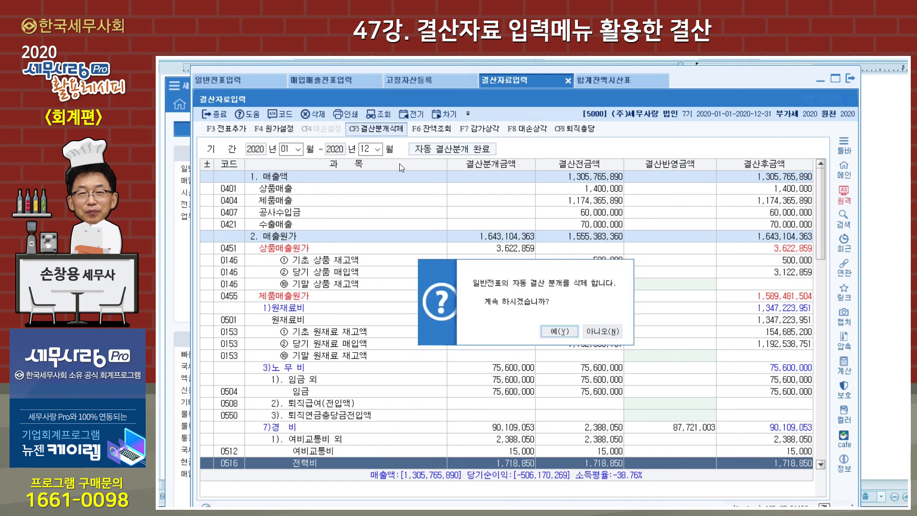
pyautogui.click(552, 331)
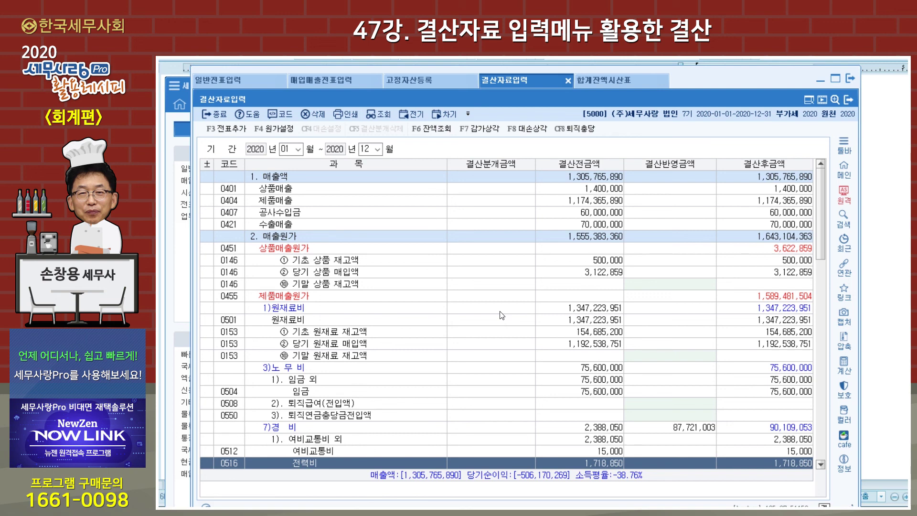
# Switch to the lecture-notes document and highlight both input-method cells for items 2 (감가상각비) and 3 (대손충당금).
pyautogui.click(884, 239)
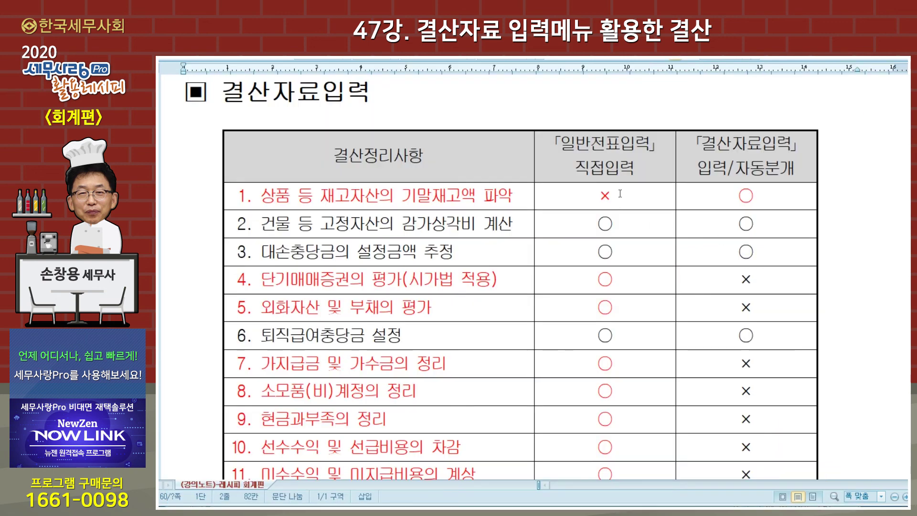
pyautogui.click(606, 169)
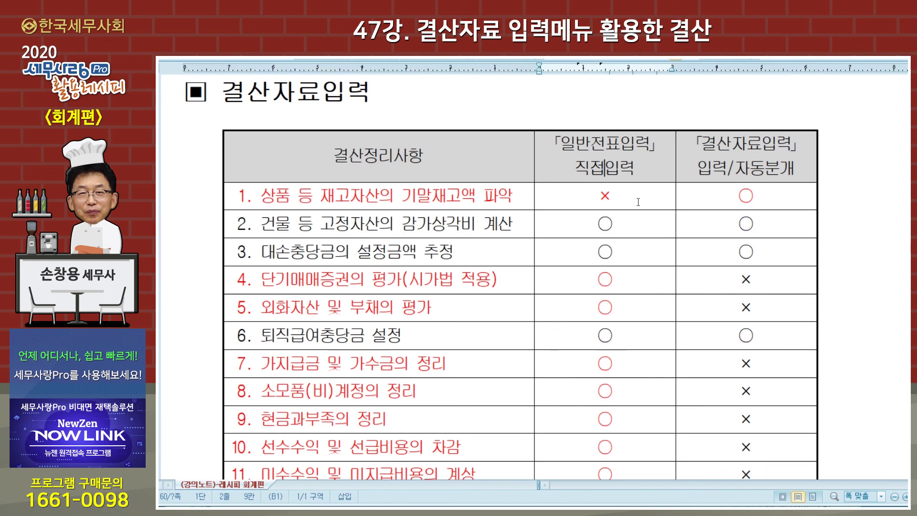
pyautogui.click(751, 169)
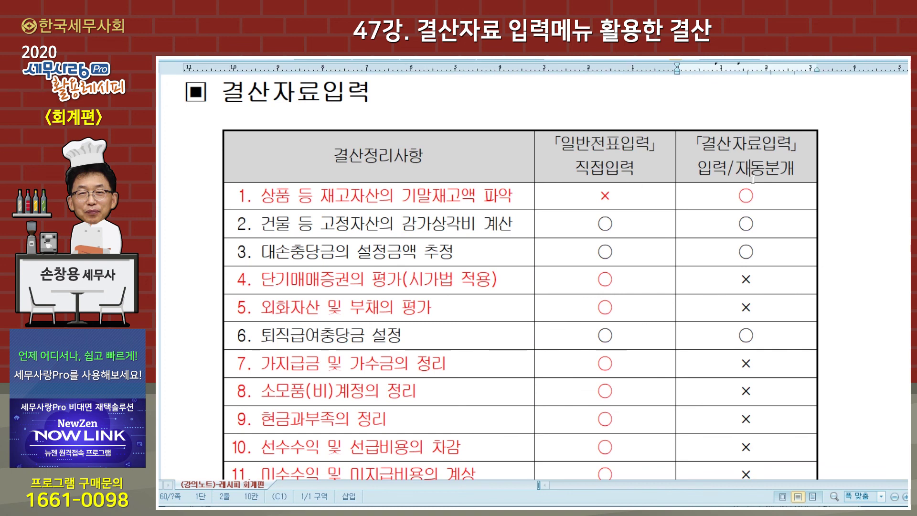
pyautogui.moveTo(593, 229); pyautogui.dragTo(738, 248)
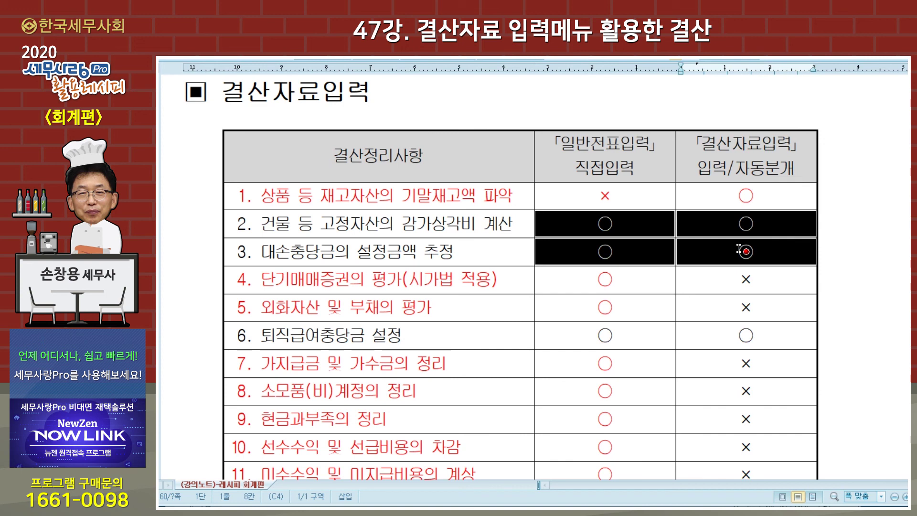